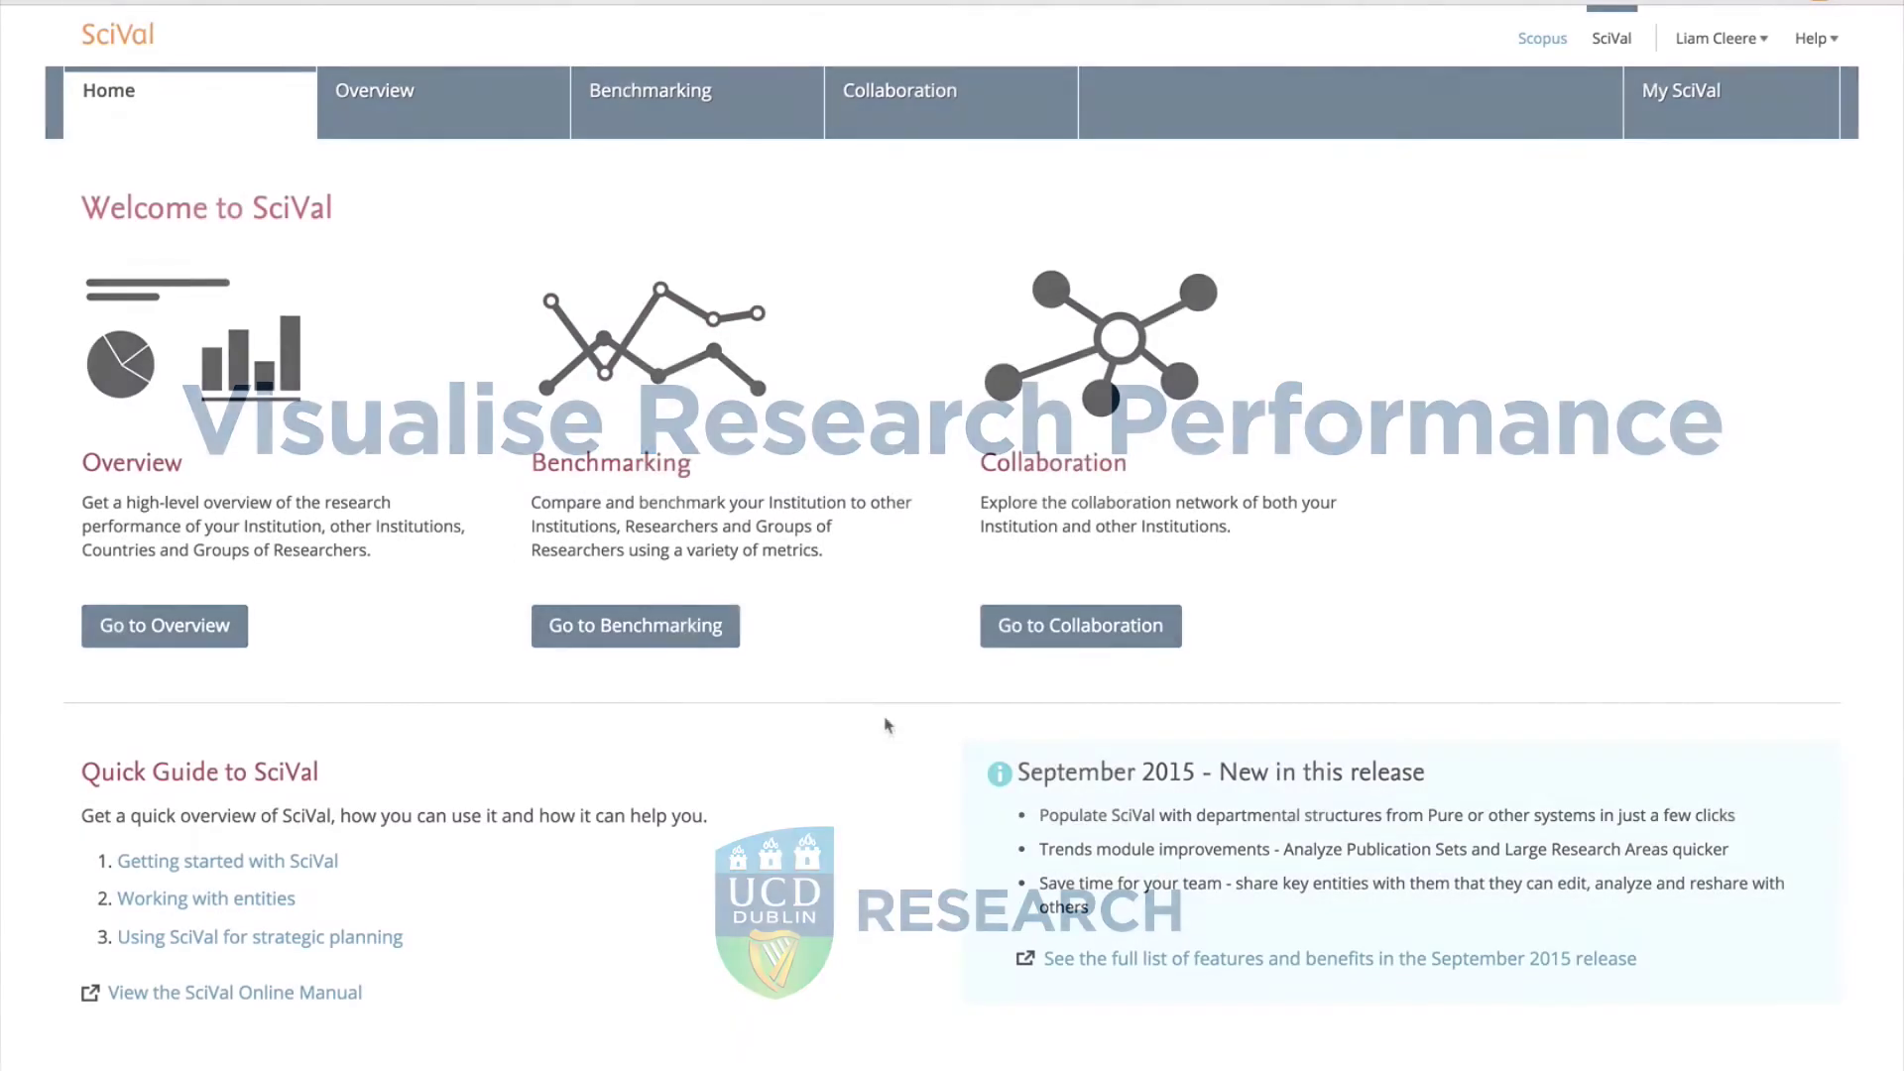
Step: Filter University College Dublin's overview to Energy and view its 289 publications for 2010–2014
{"action": "left_click", "coordinate": [407, 99]}
{"action": "scroll", "coordinate": [1535, 593], "scroll_direction": "down", "scroll_amount": 2}
{"action": "scroll", "coordinate": [1535, 593], "scroll_direction": "down", "scroll_amount": 3}
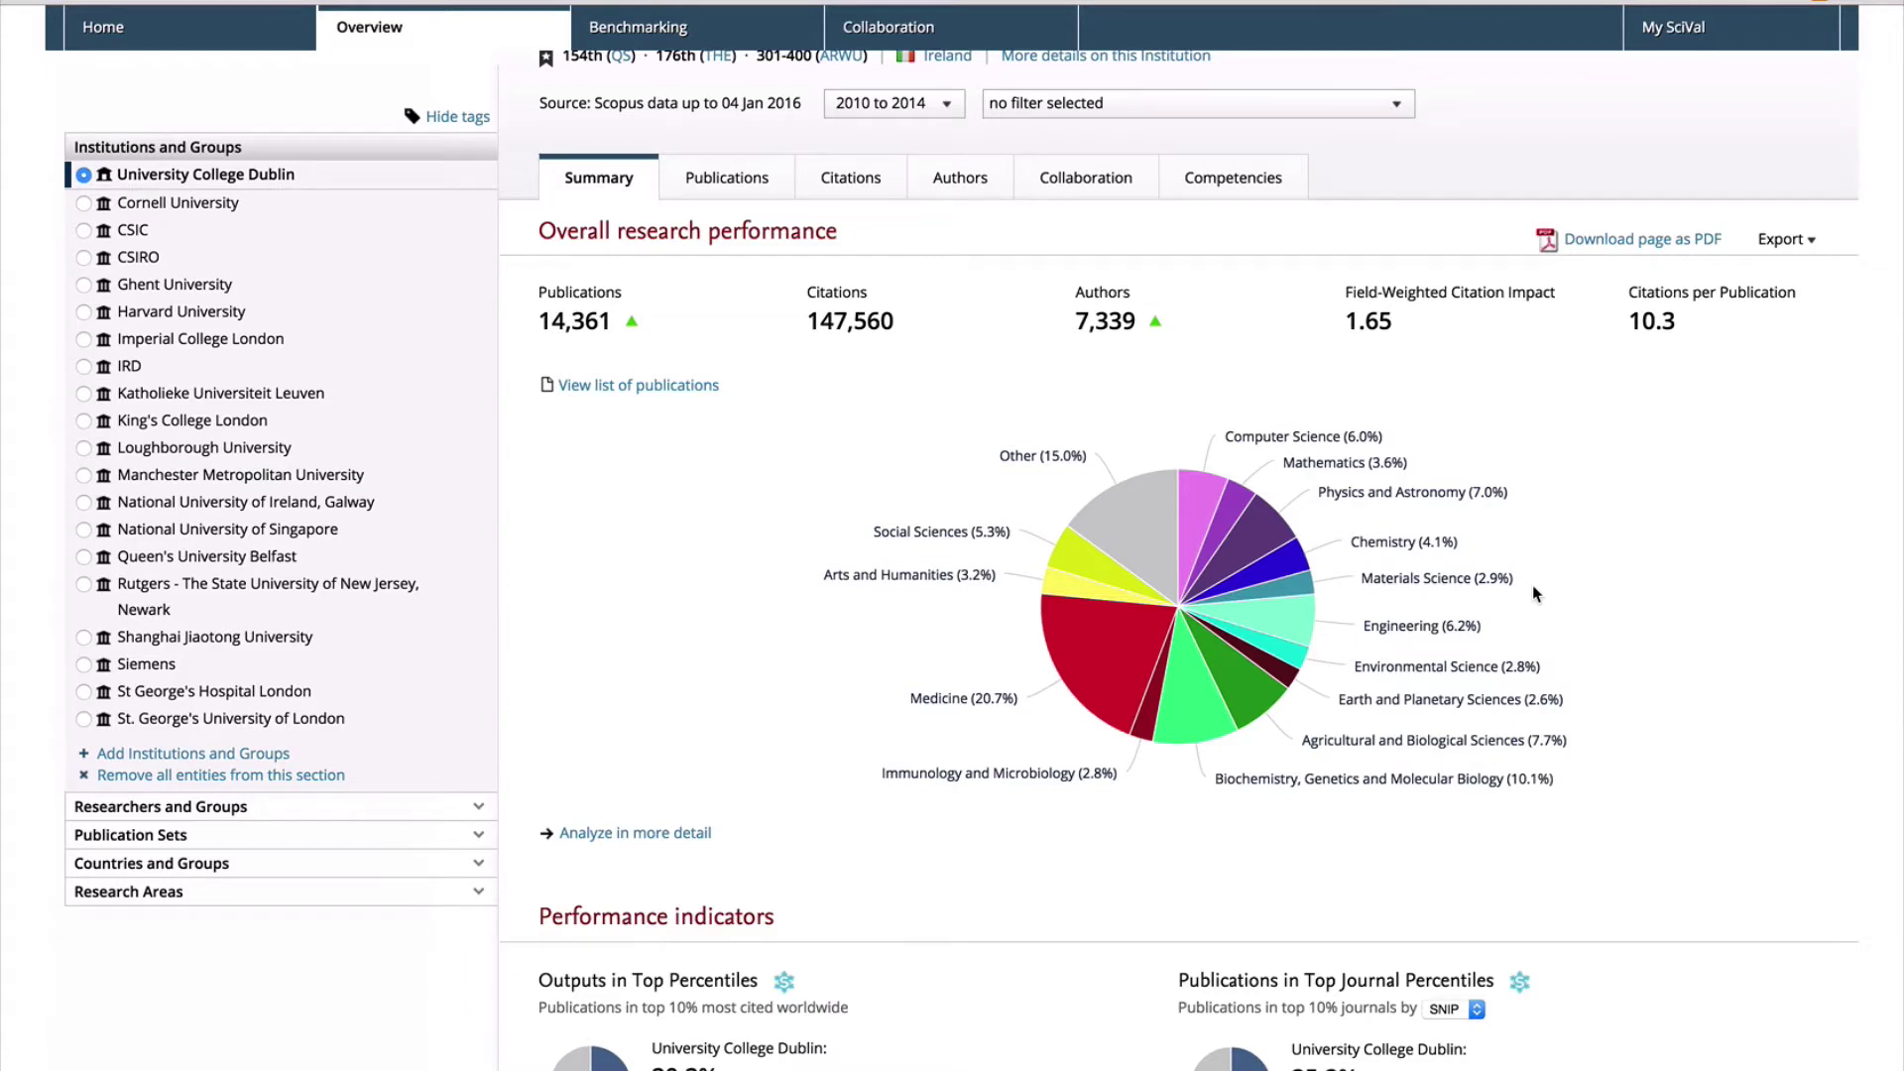
{"action": "left_click", "coordinate": [1316, 105]}
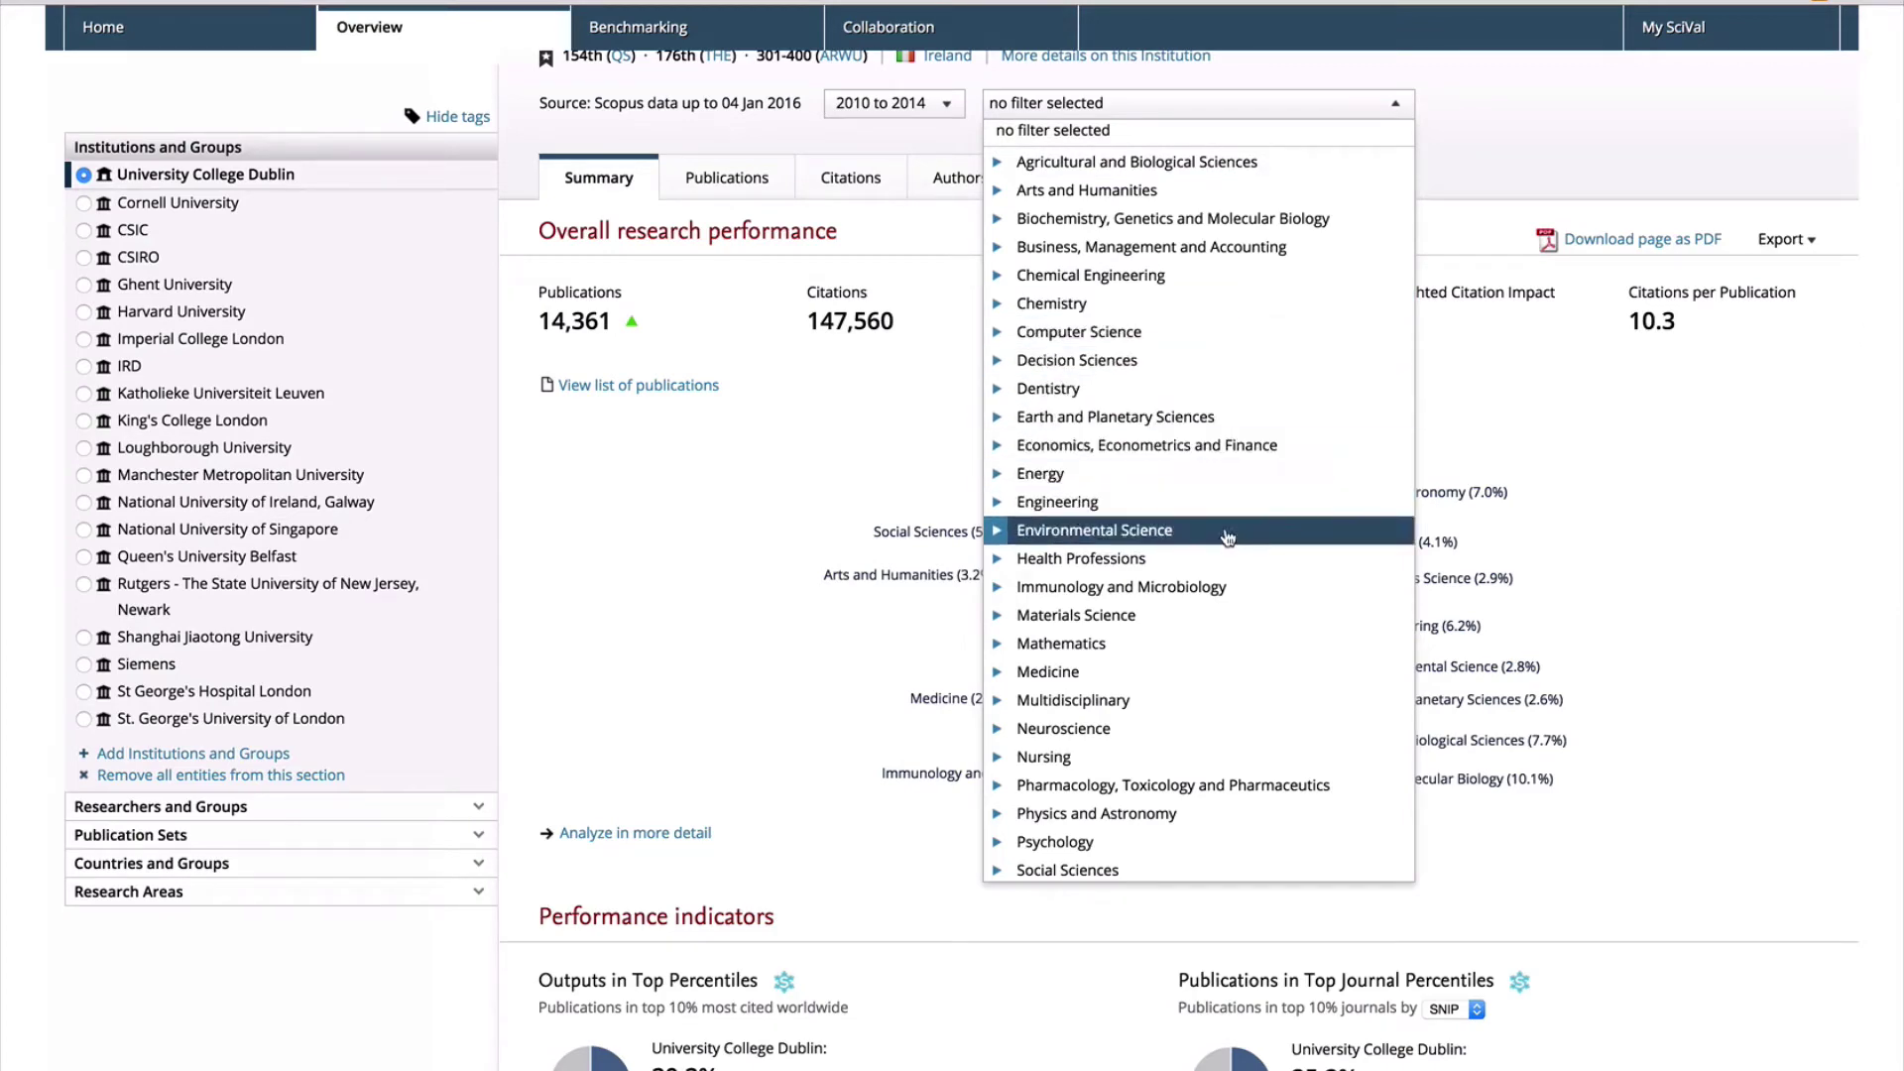
{"action": "left_click", "coordinate": [1203, 479]}
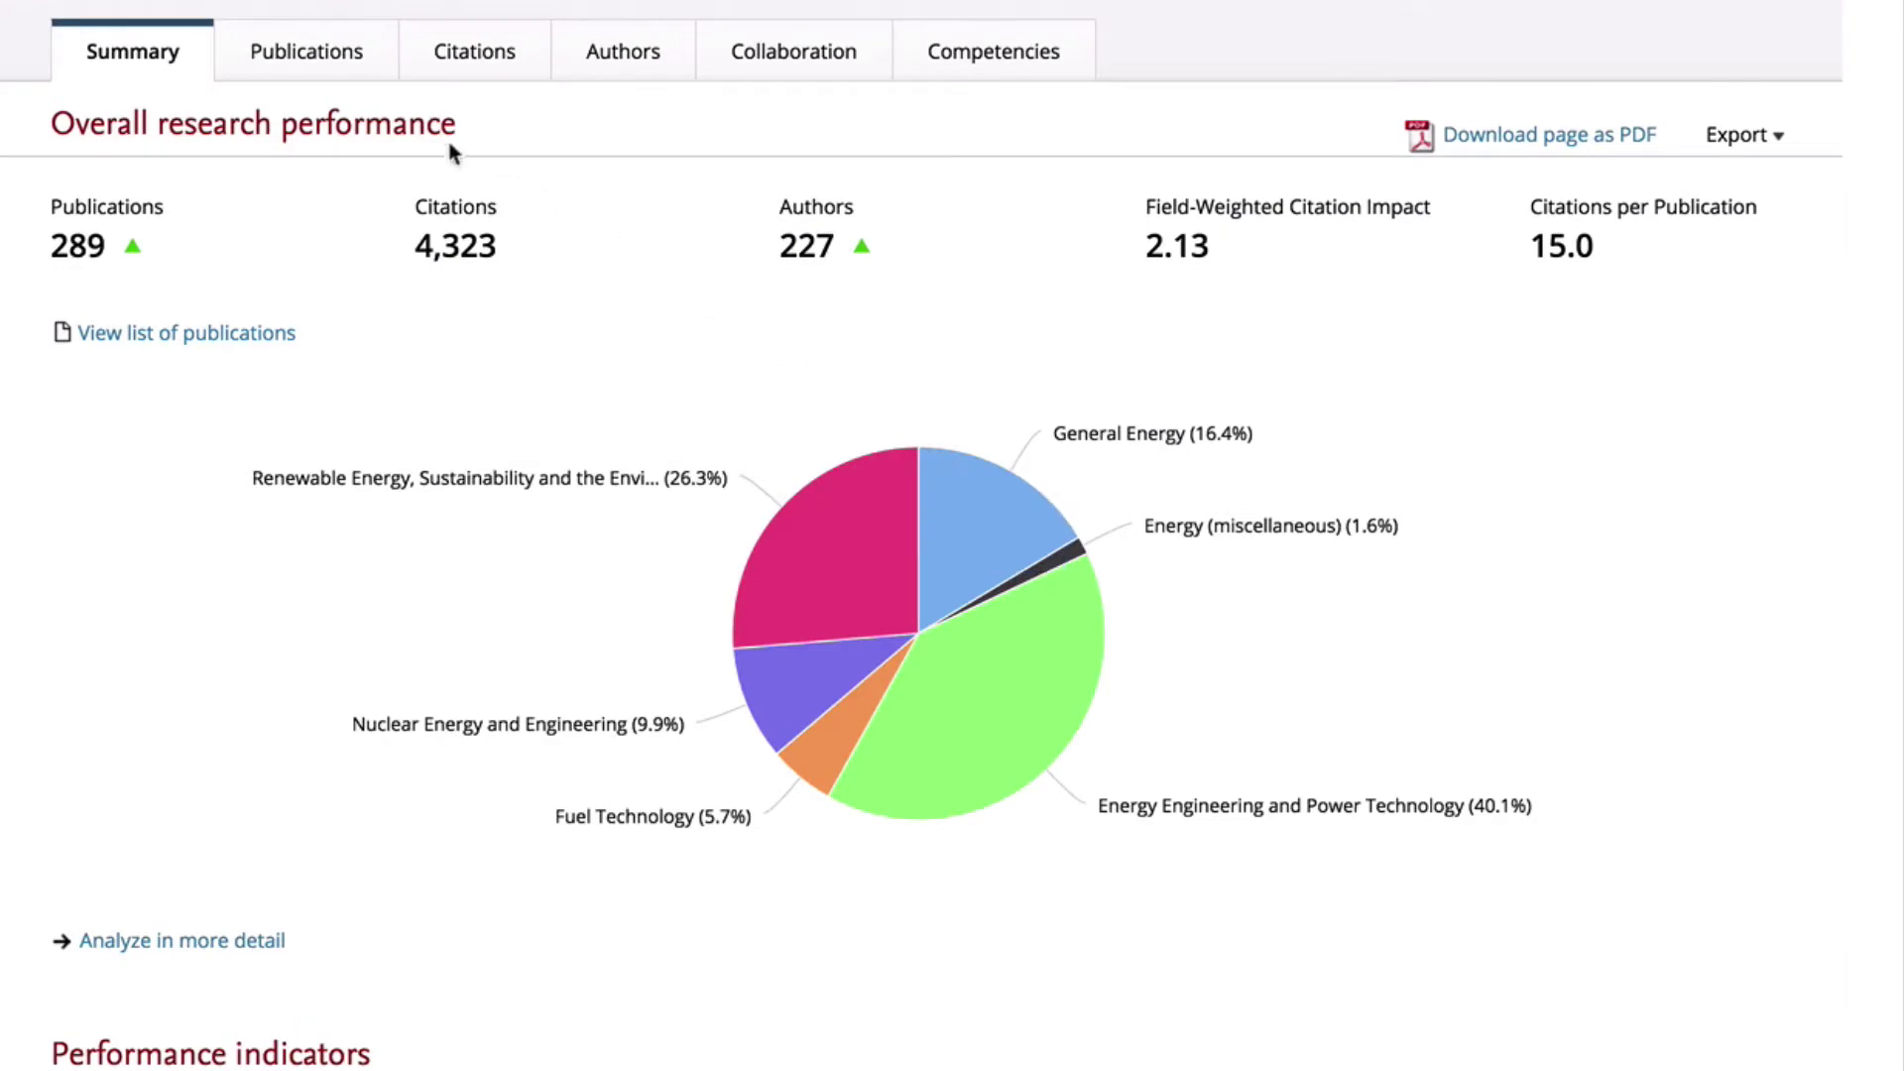
{"action": "left_click", "coordinate": [307, 51]}
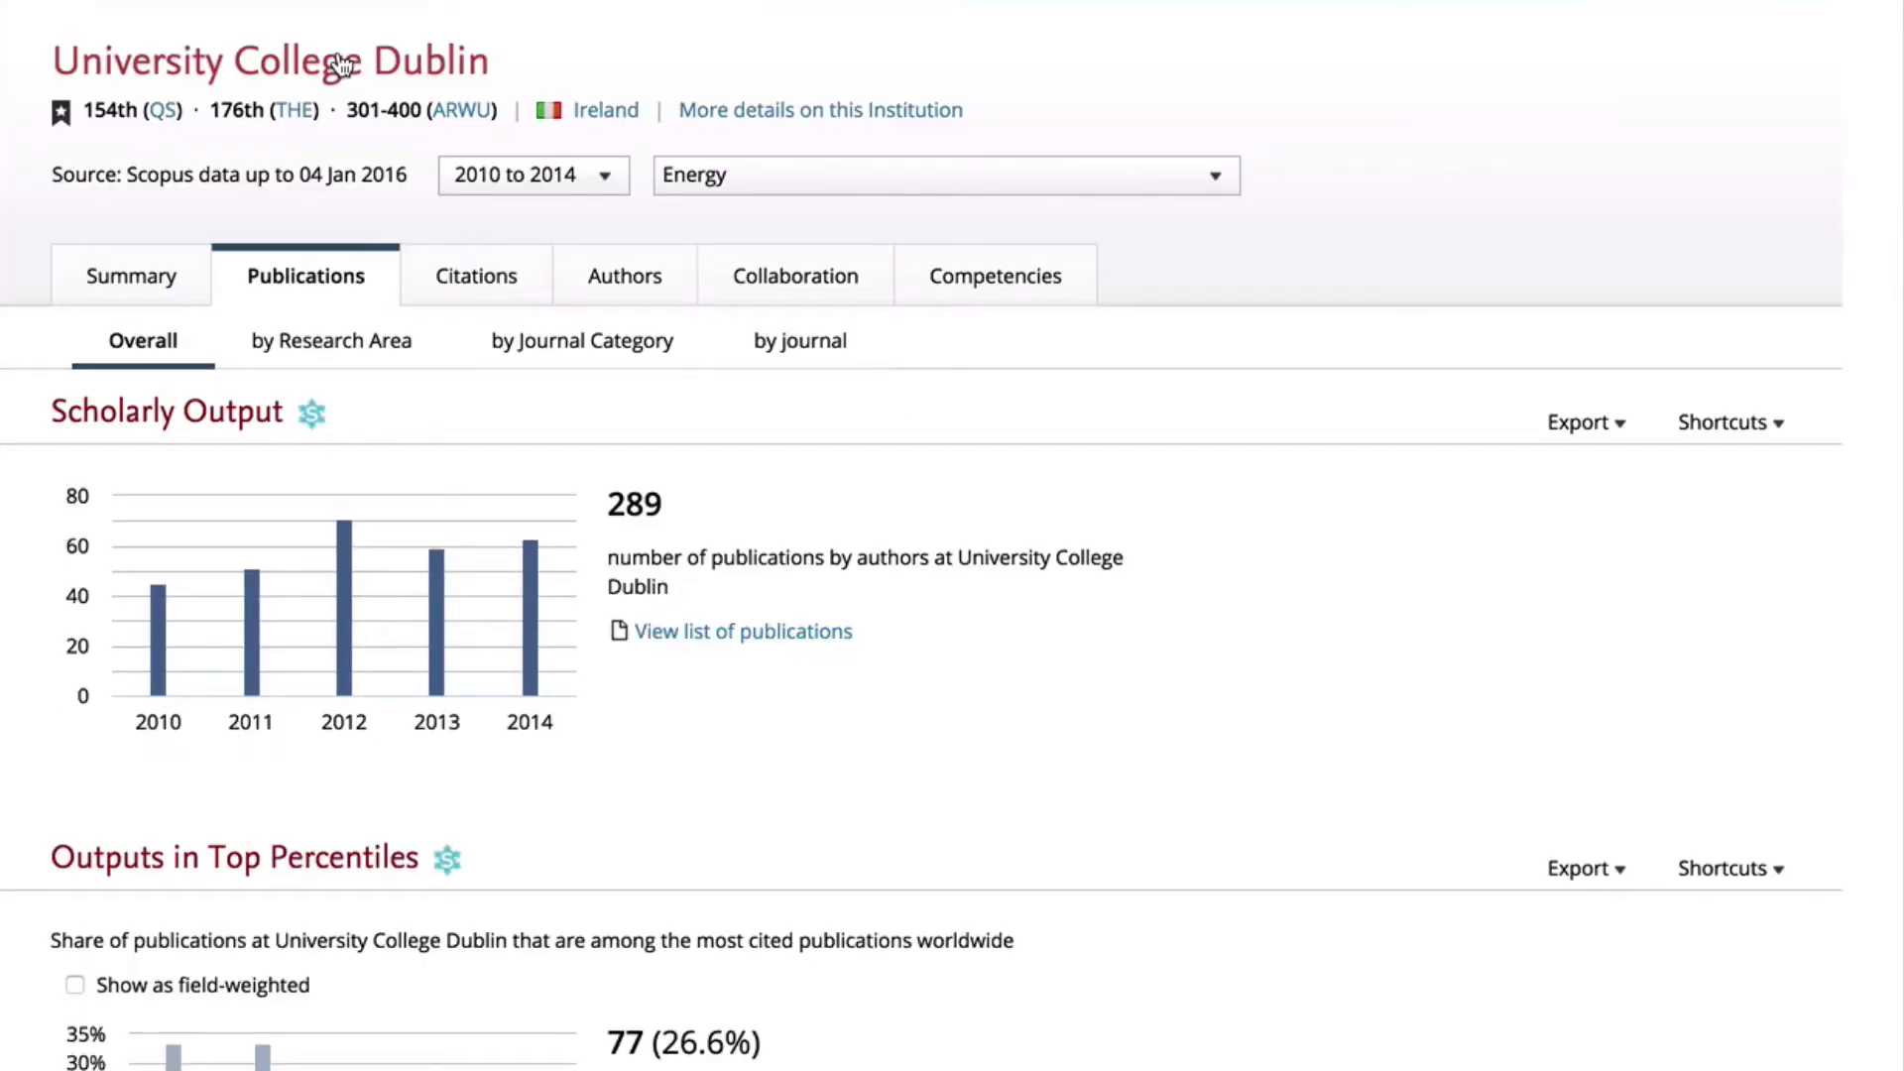
Step: Break down the Energy publications by journal category, then list the top Energy authors
{"action": "left_click", "coordinate": [625, 349]}
{"action": "scroll", "coordinate": [887, 407], "scroll_direction": "down", "scroll_amount": 1}
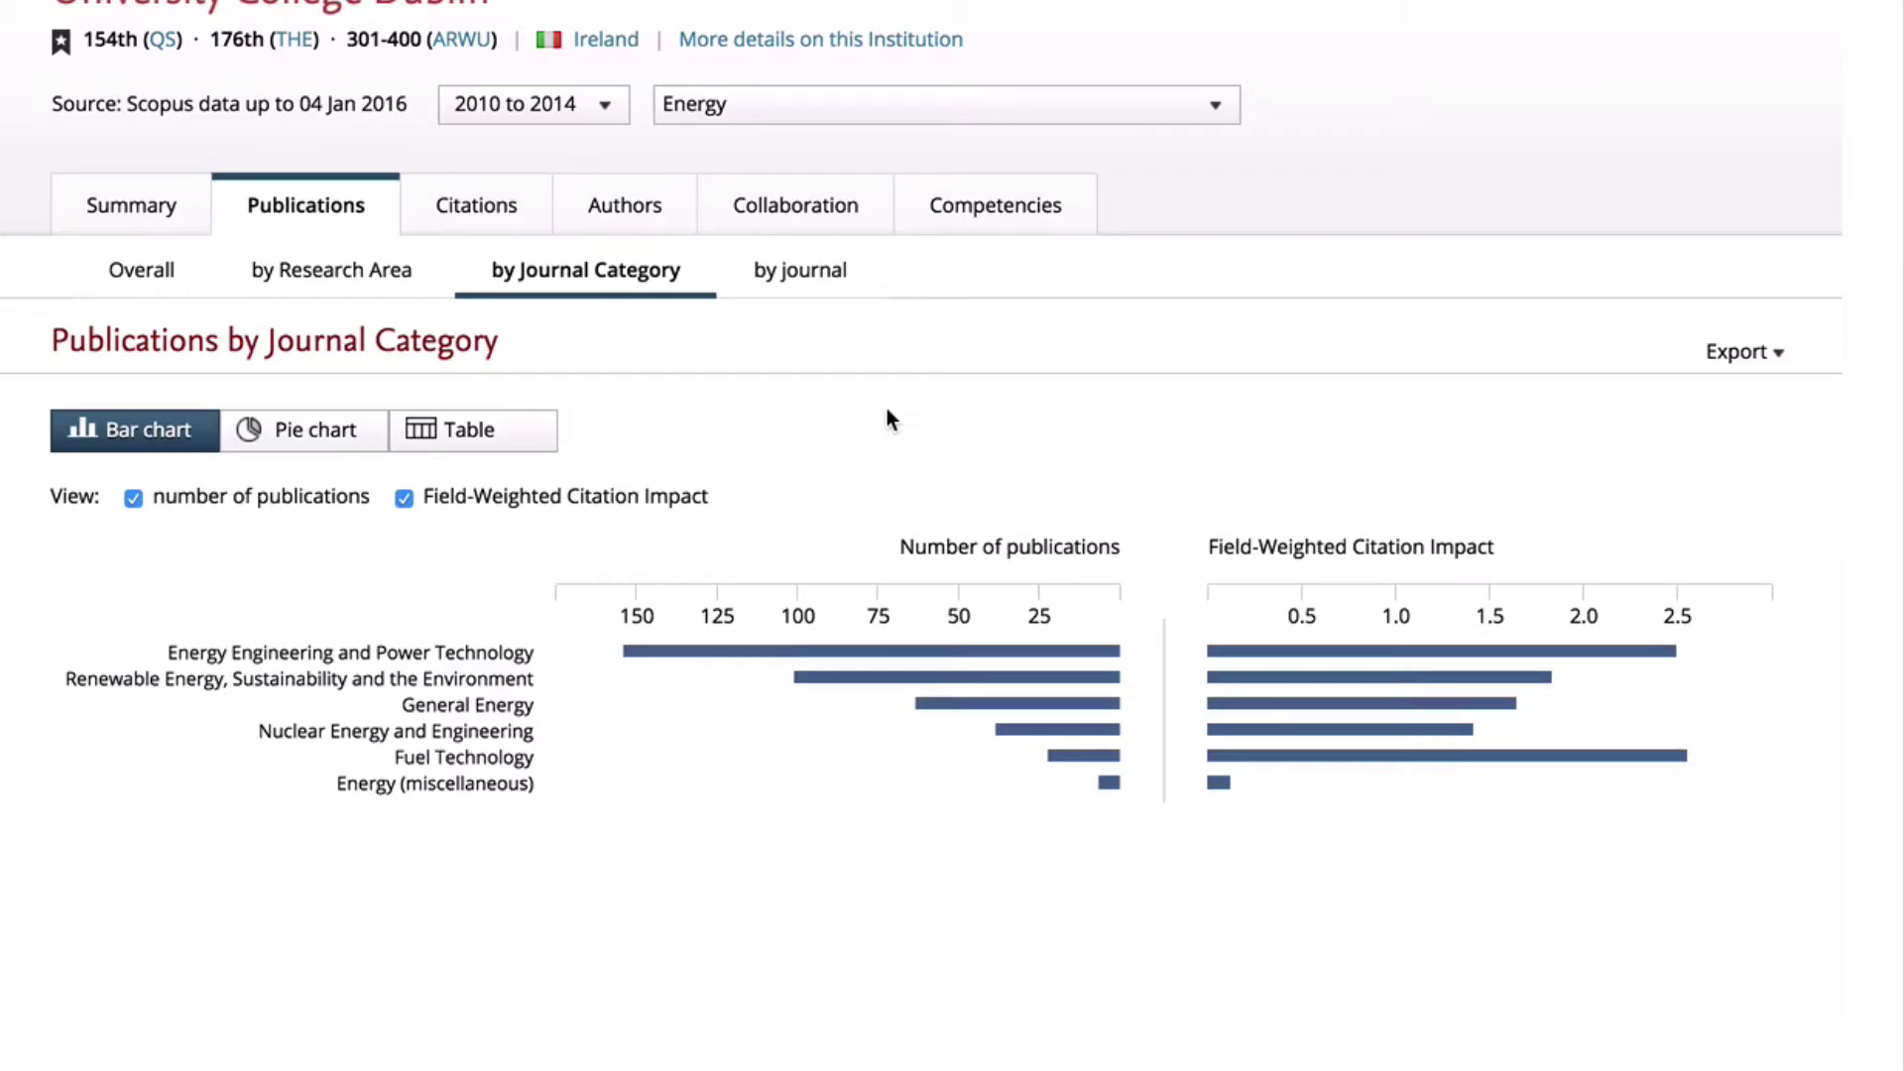
{"action": "left_click", "coordinate": [625, 205]}
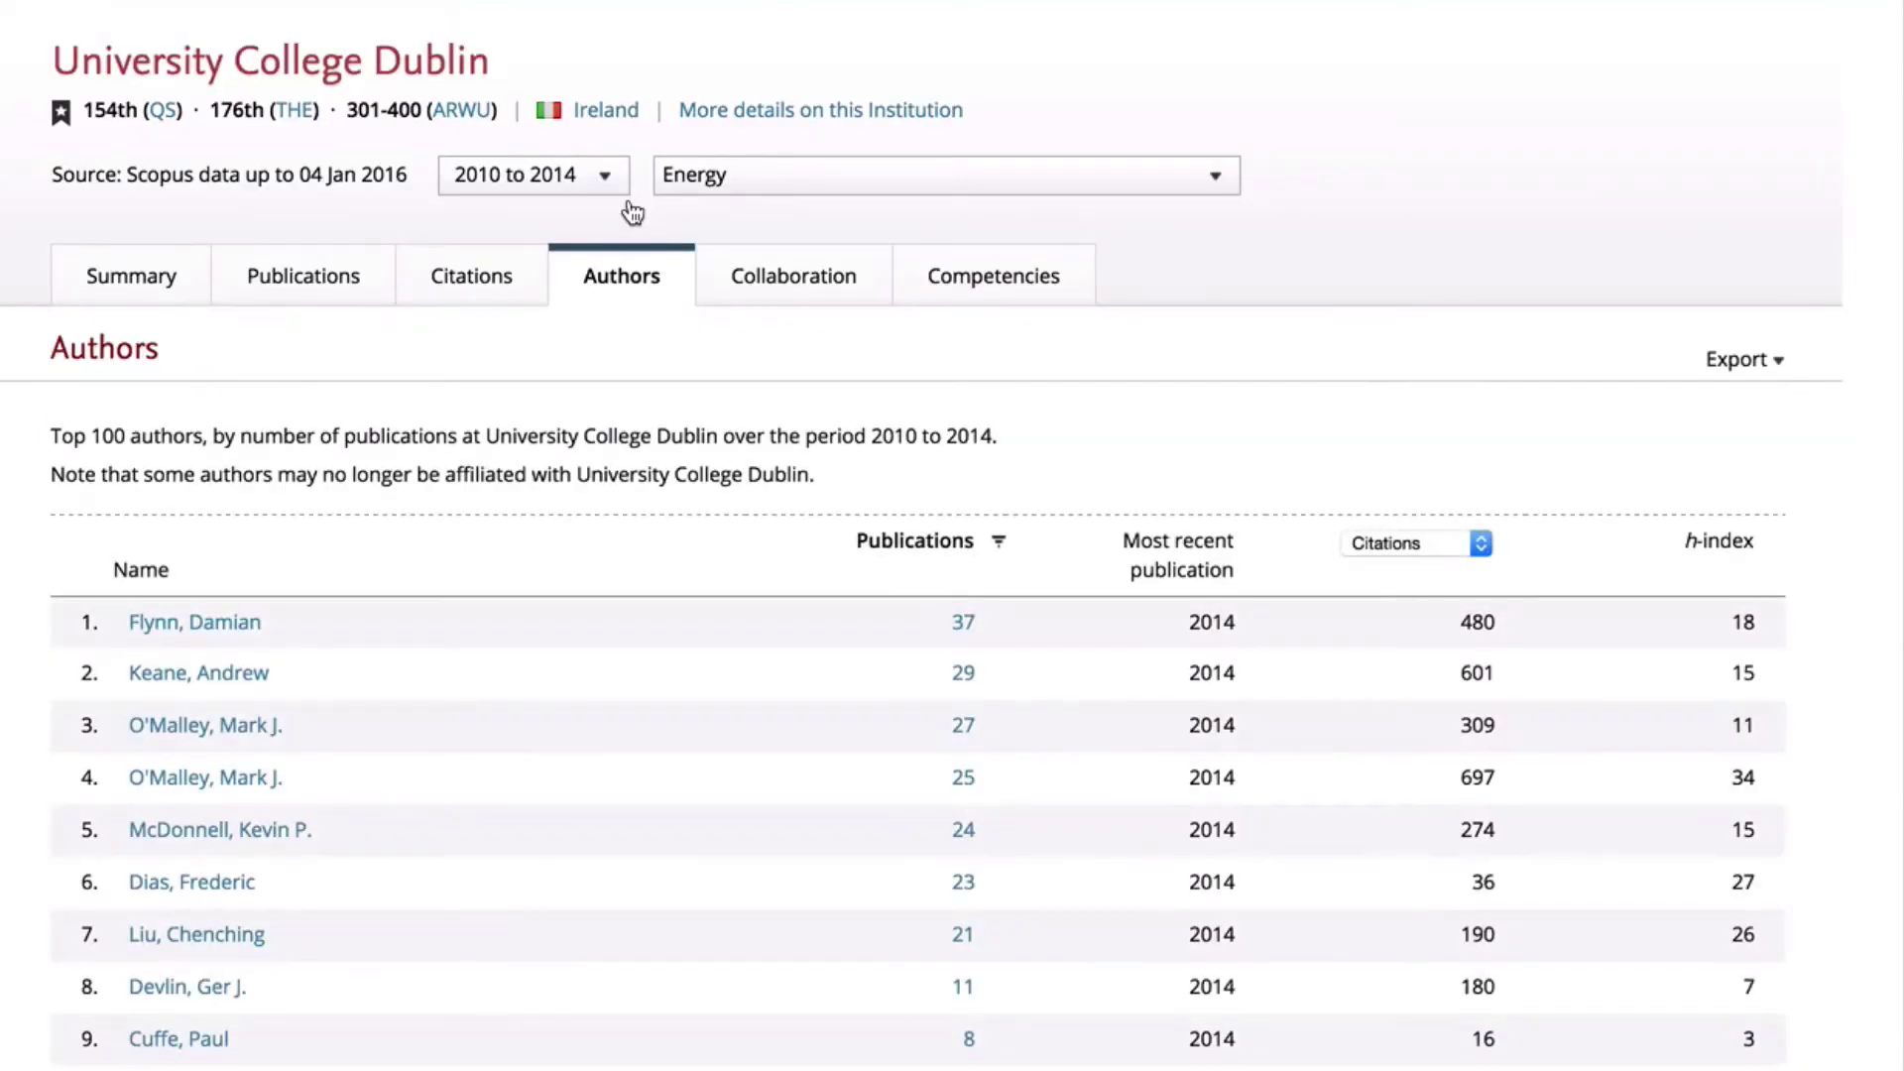
{"action": "scroll", "coordinate": [633, 213], "scroll_direction": "down", "scroll_amount": 3}
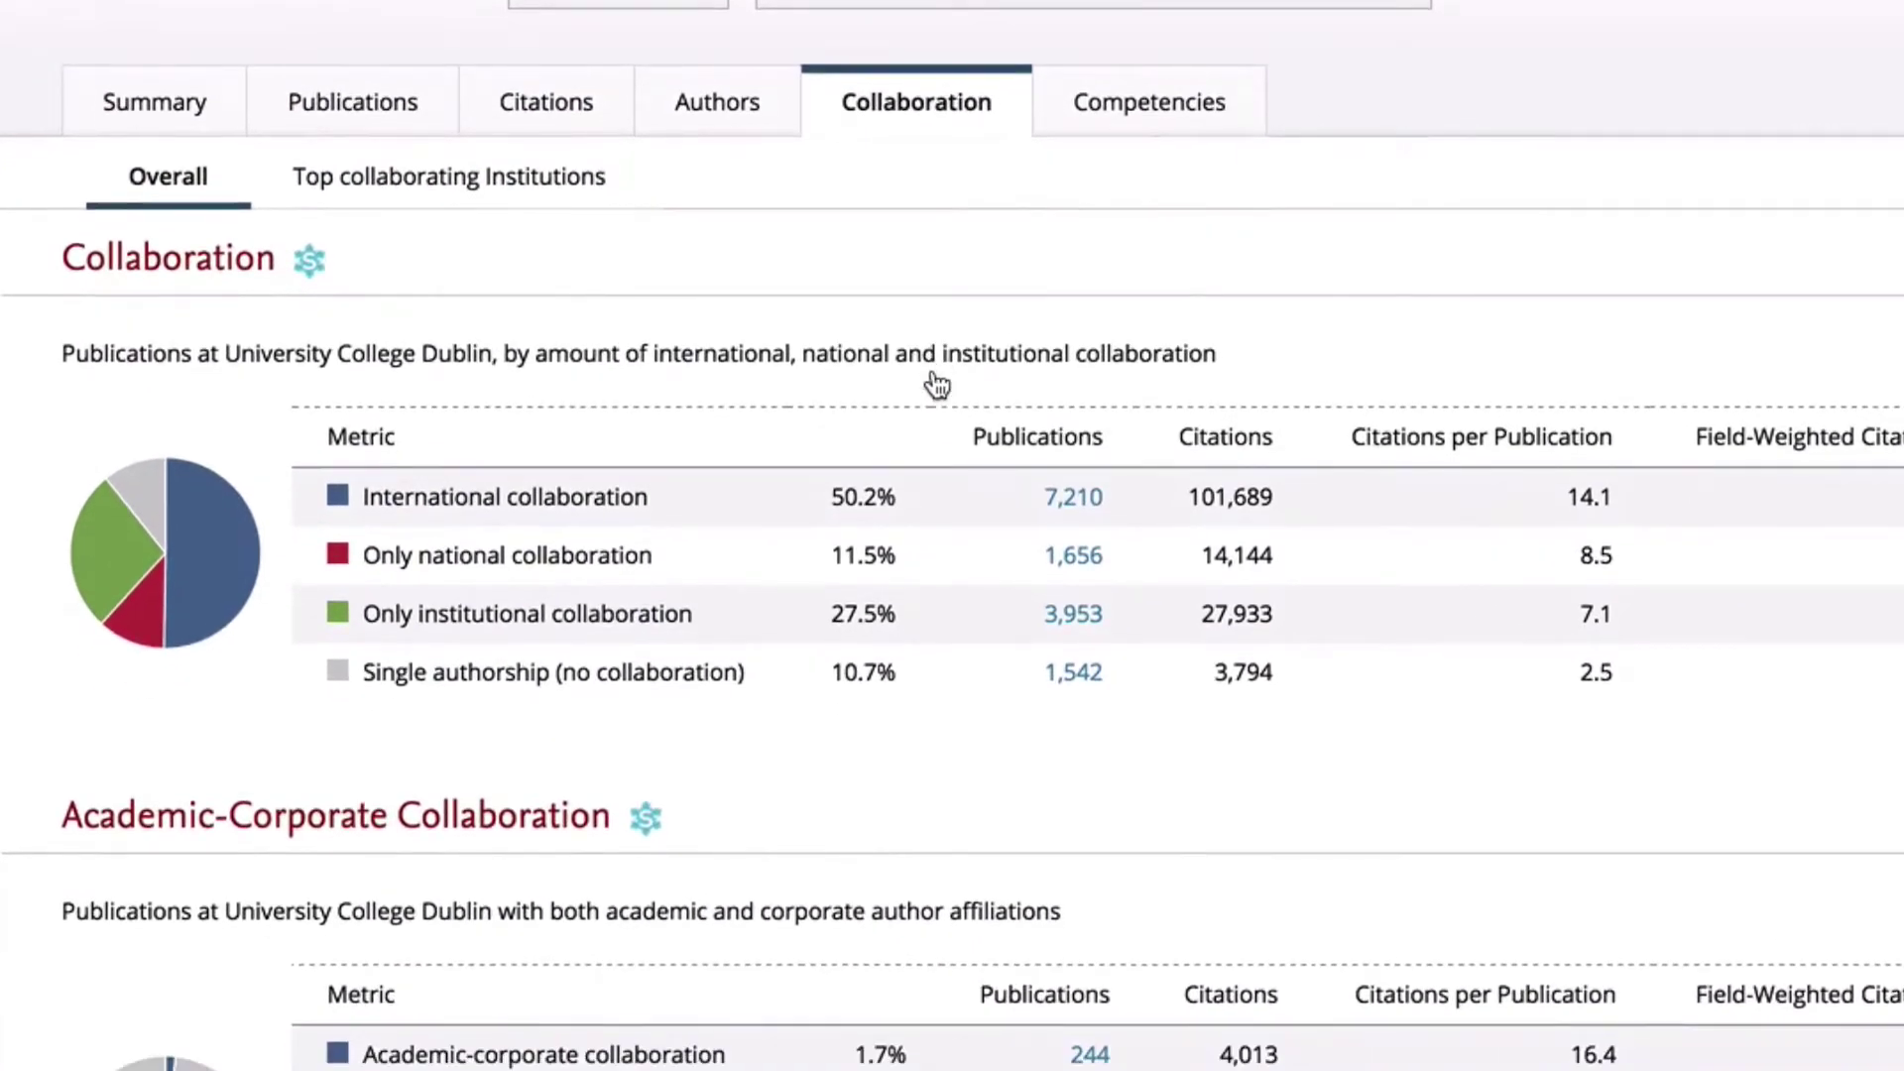
Step: List the top collaborating institutions, headed by Trinity College Dublin with 811 co-authored publications
{"action": "mouse_move", "coordinate": [144, 617]}
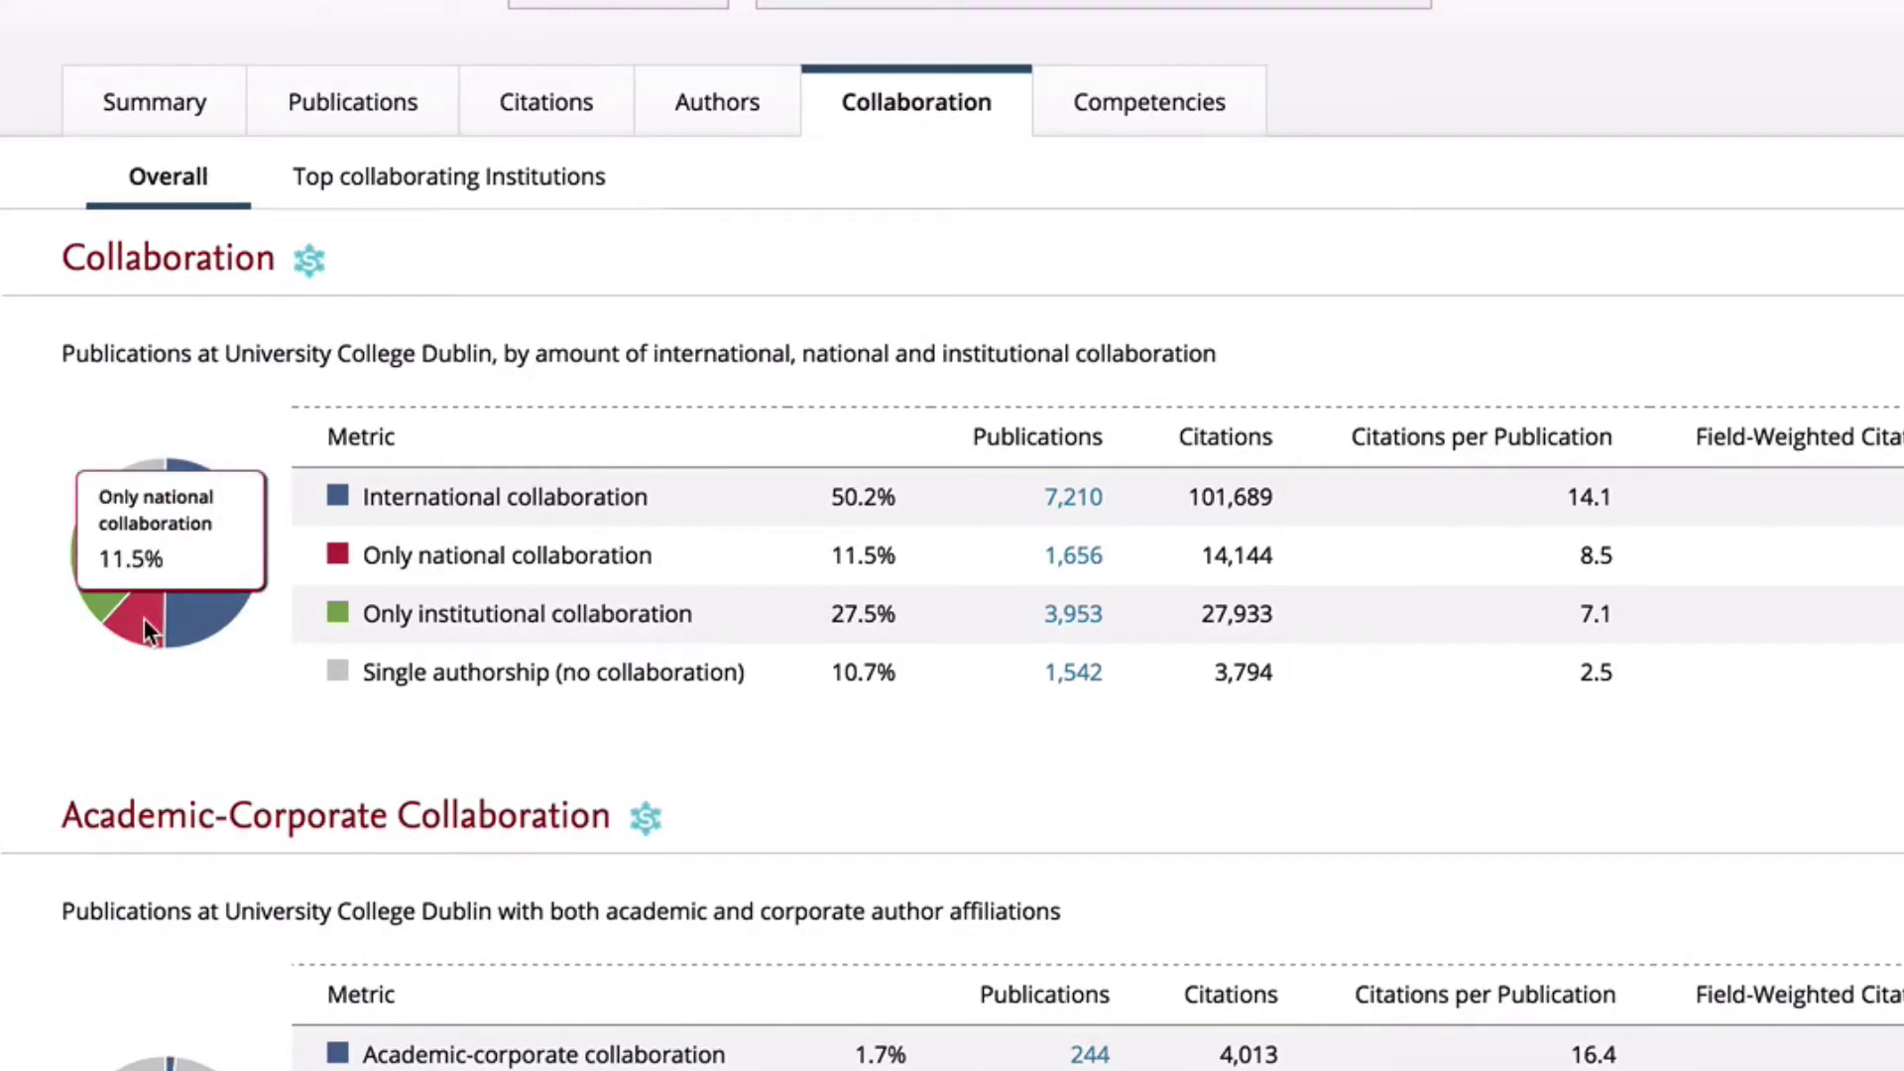
{"action": "mouse_move", "coordinate": [87, 585]}
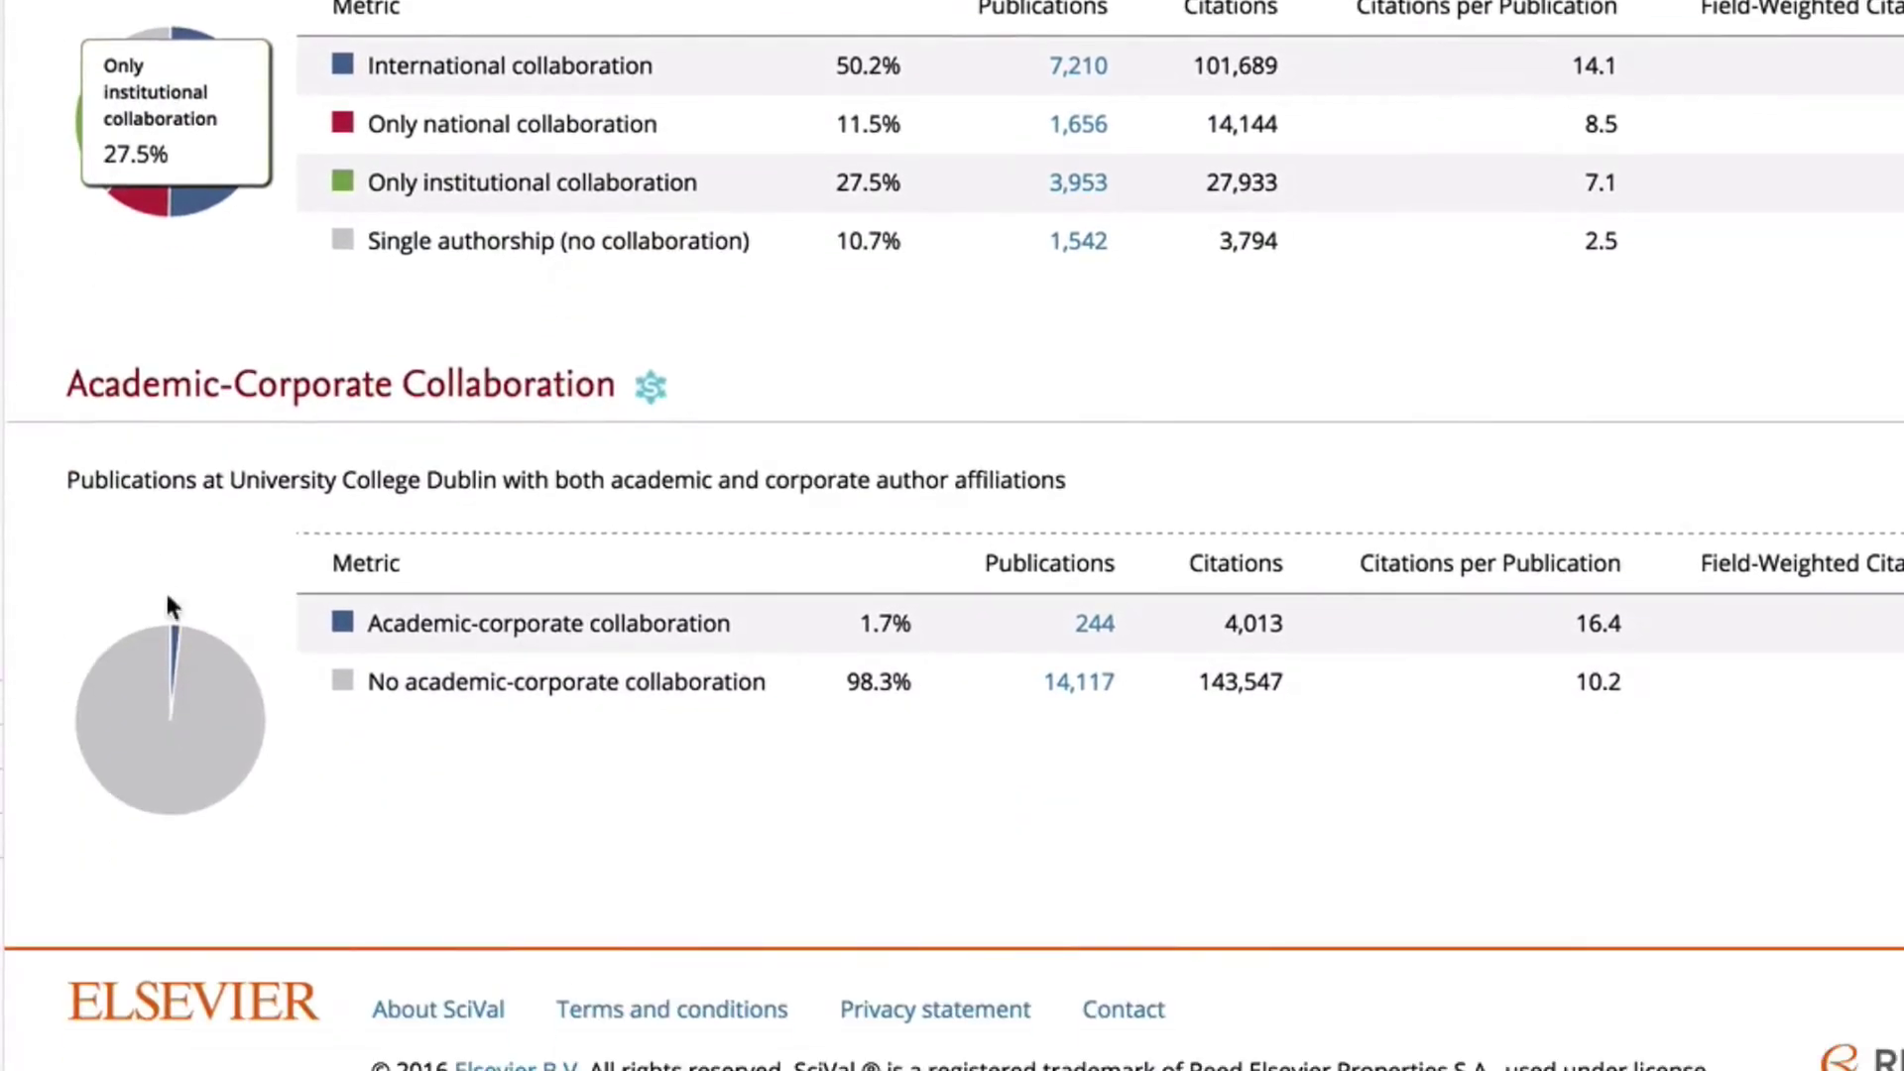
{"action": "mouse_move", "coordinate": [172, 649]}
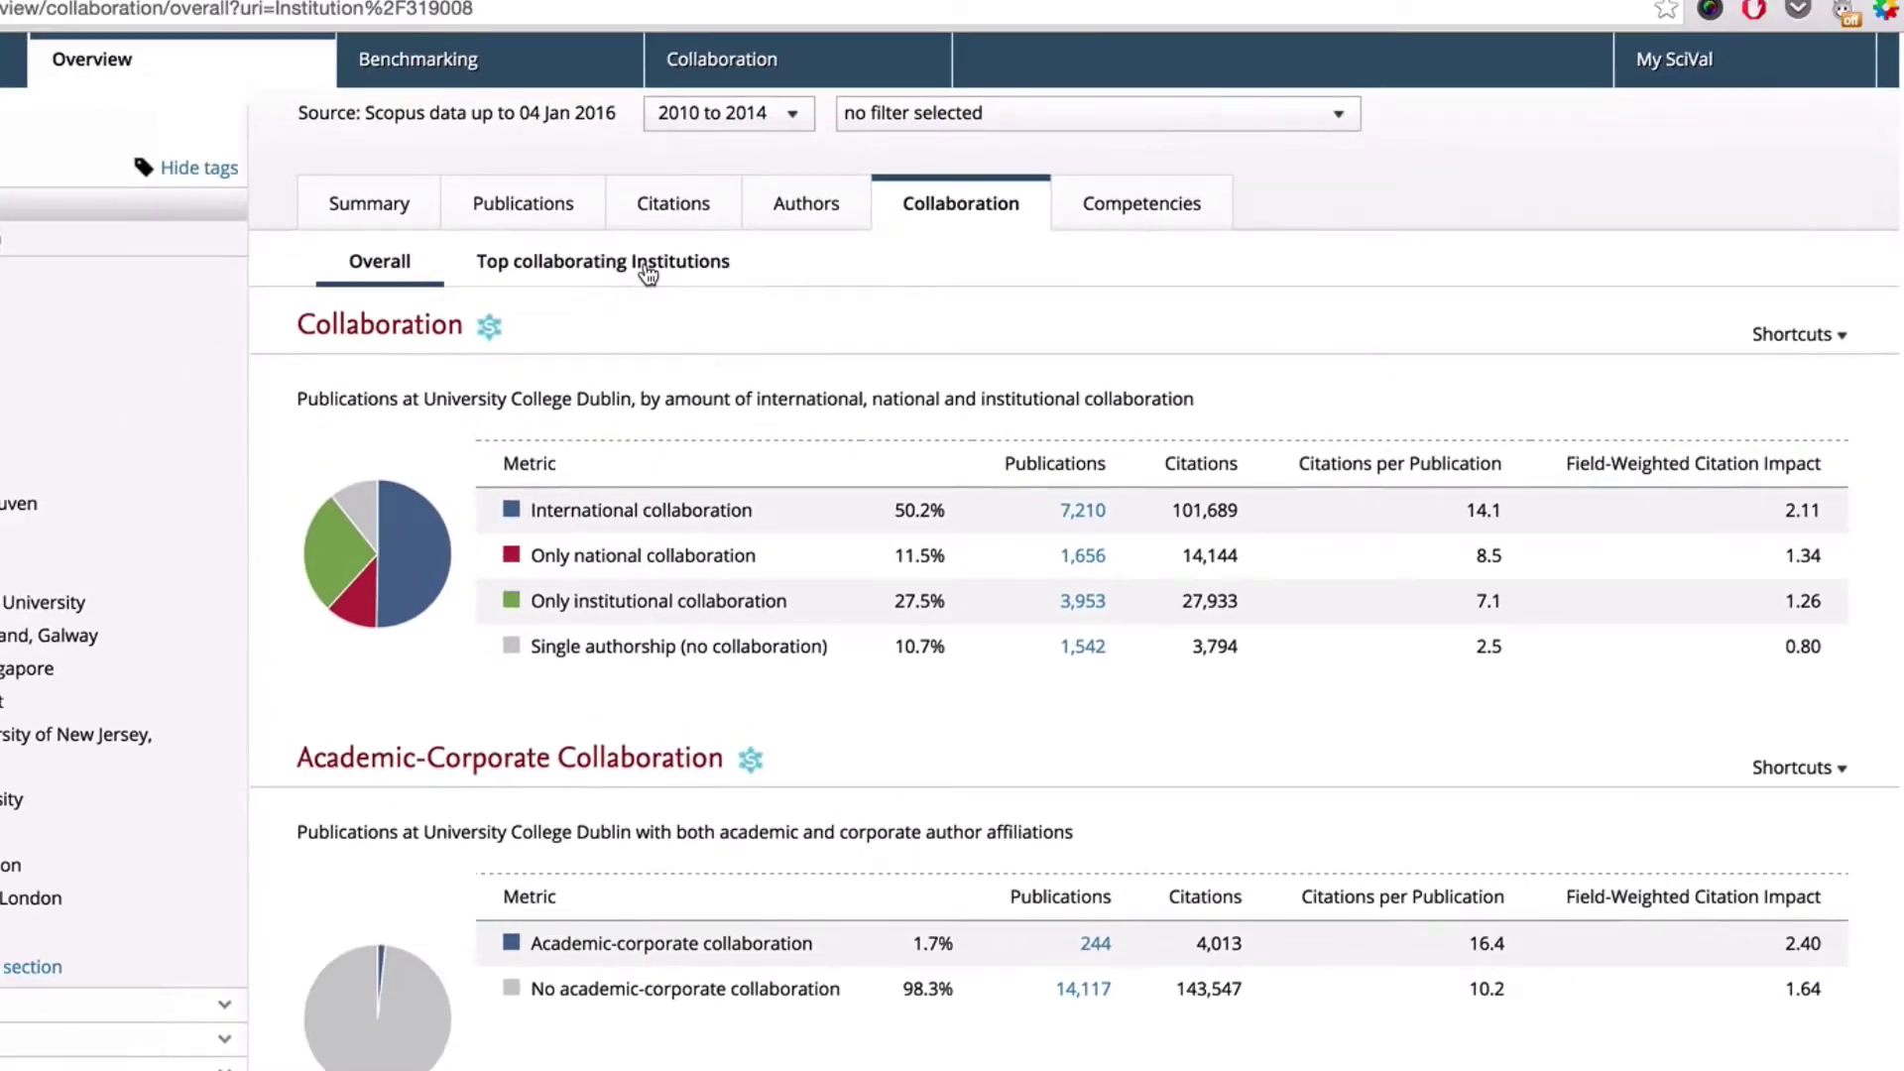
{"action": "left_click", "coordinate": [640, 263]}
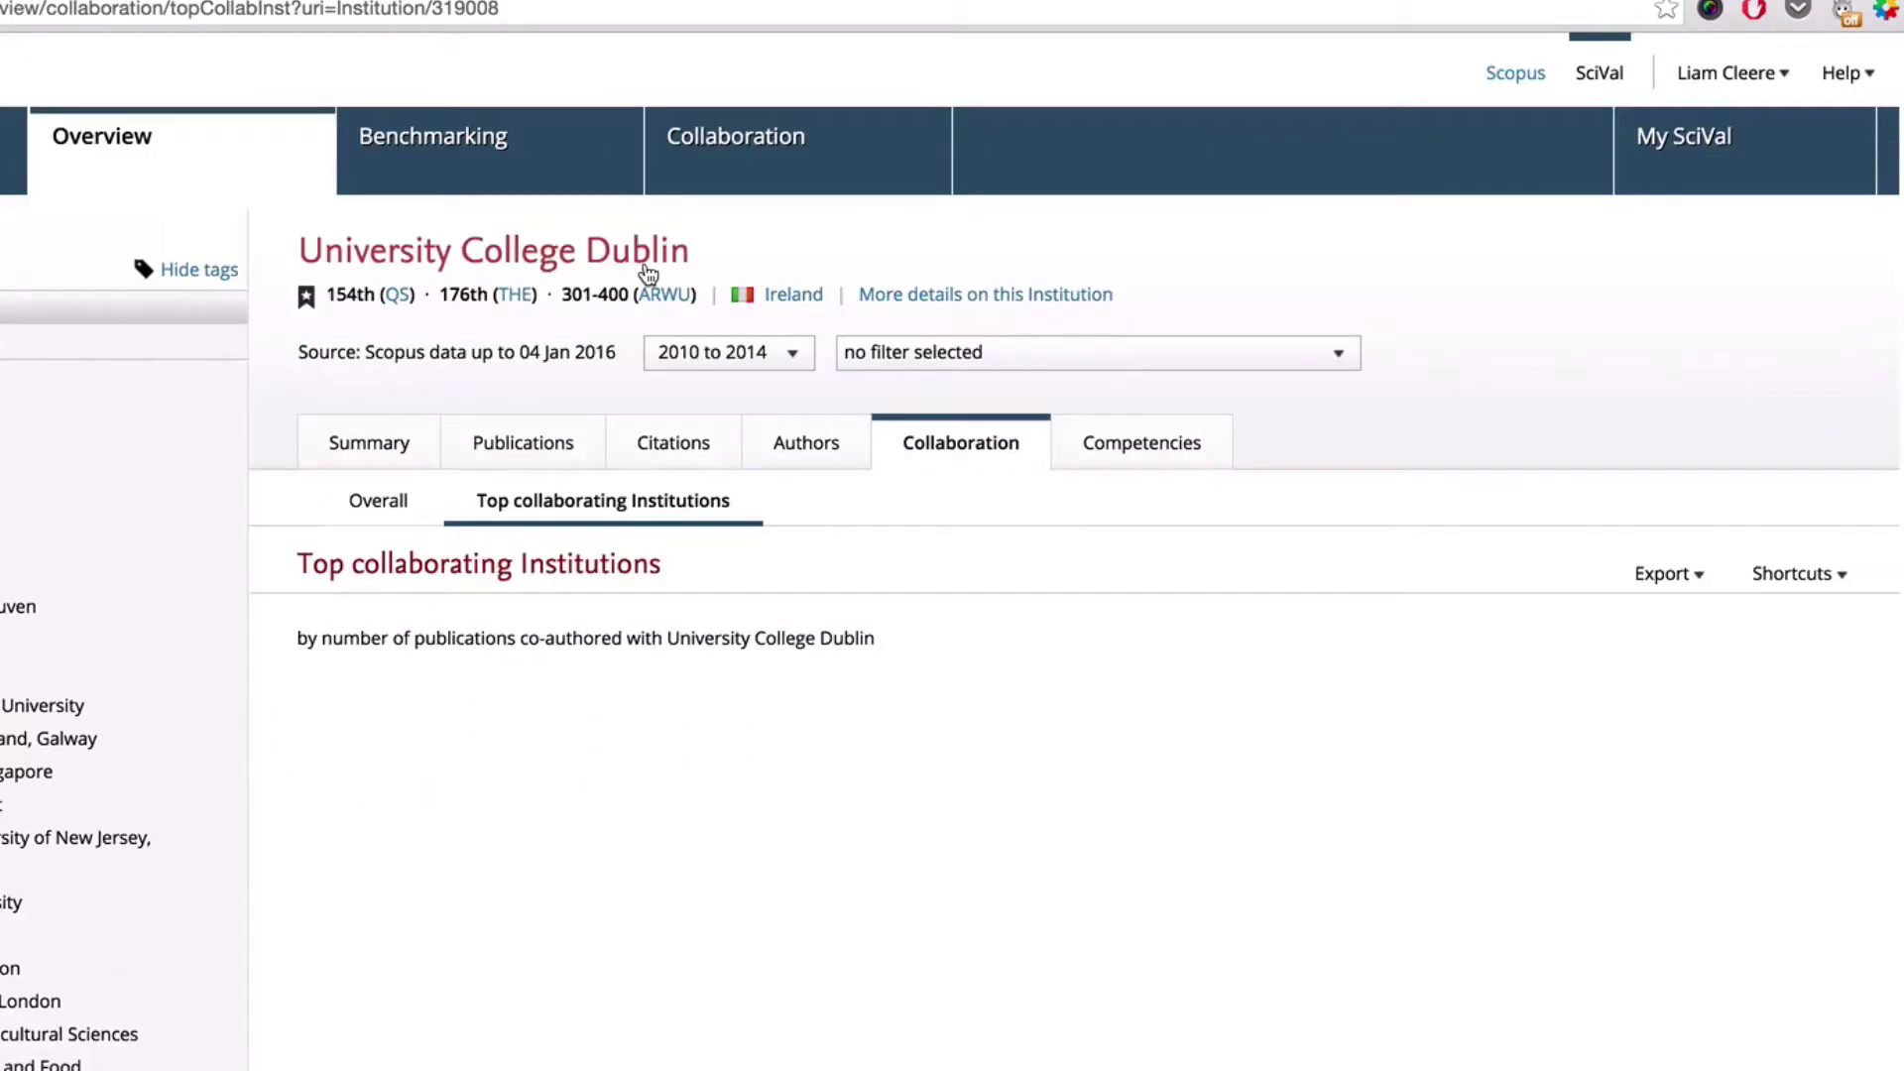
{"action": "scroll", "coordinate": [1086, 520], "scroll_direction": "down", "scroll_amount": 2}
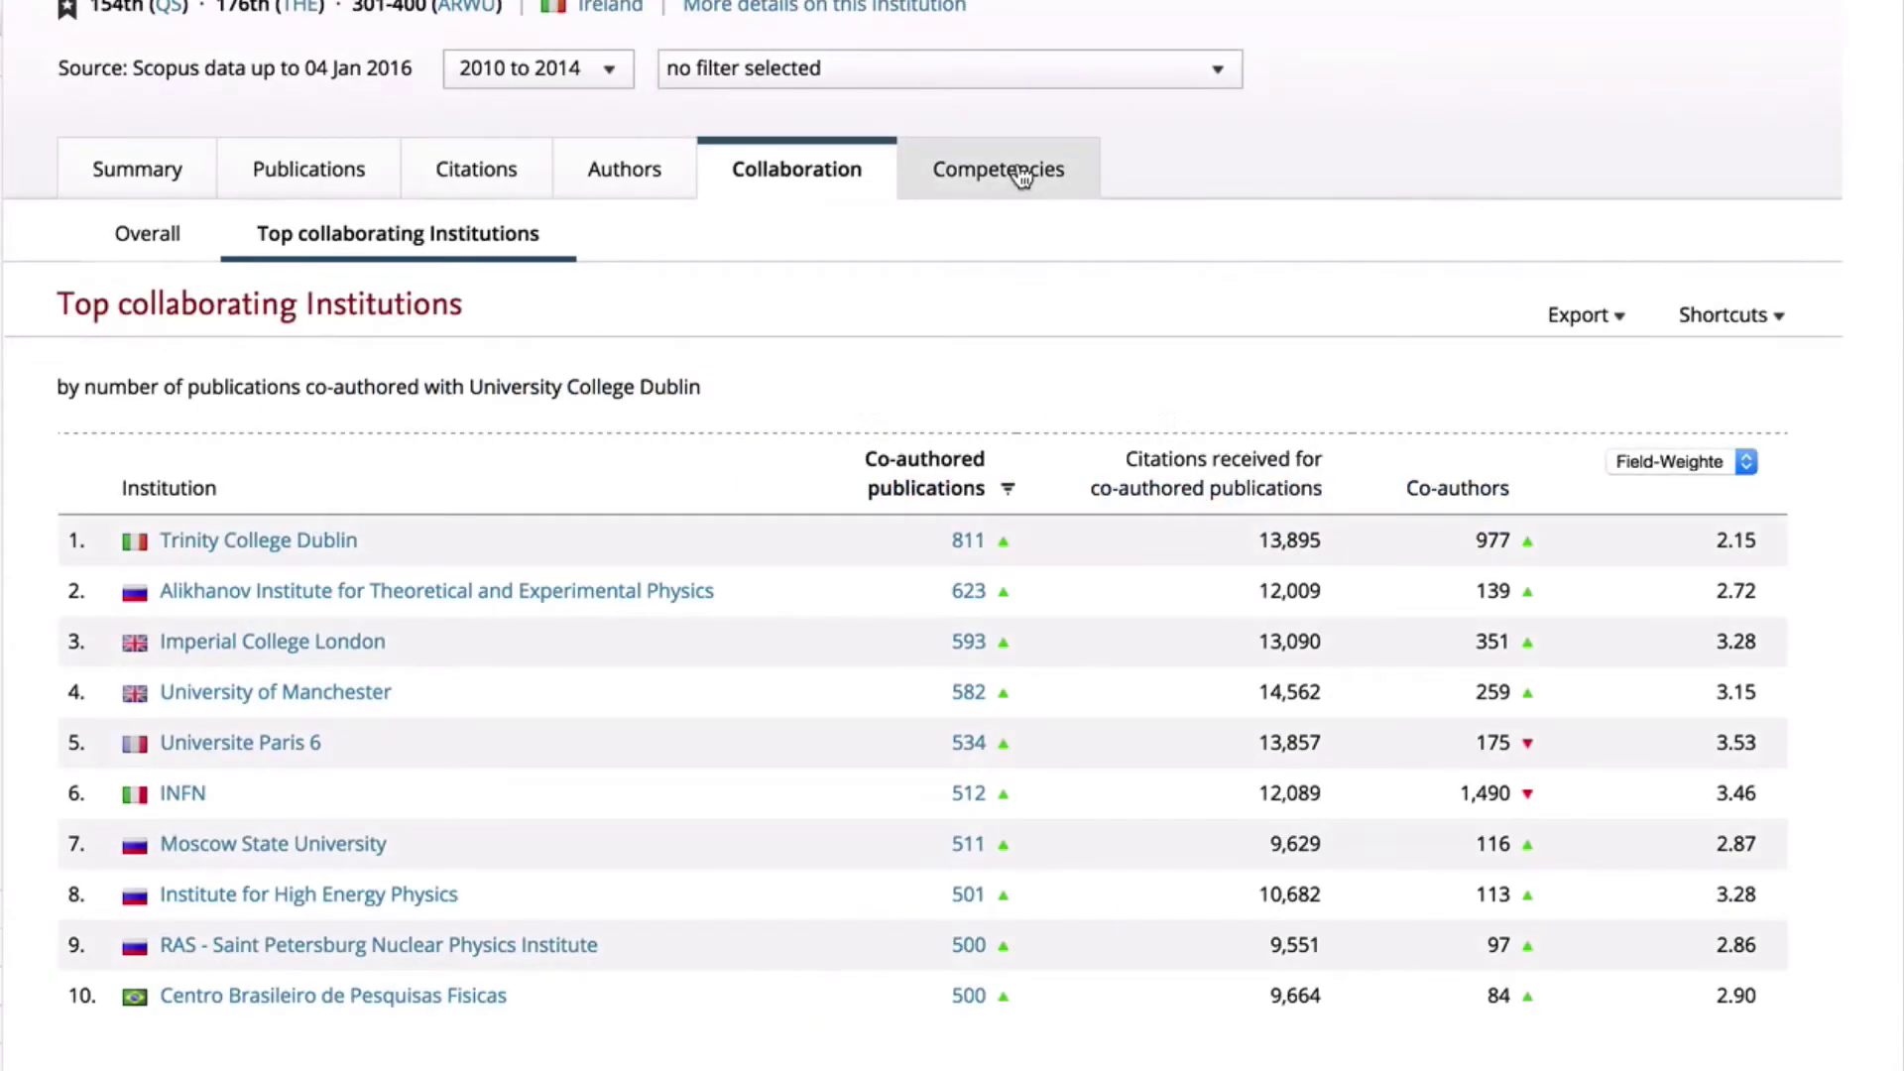
Step: Switch the 2014 competencies from the table to a circle map grouped by subject area
{"action": "left_click", "coordinate": [1022, 177]}
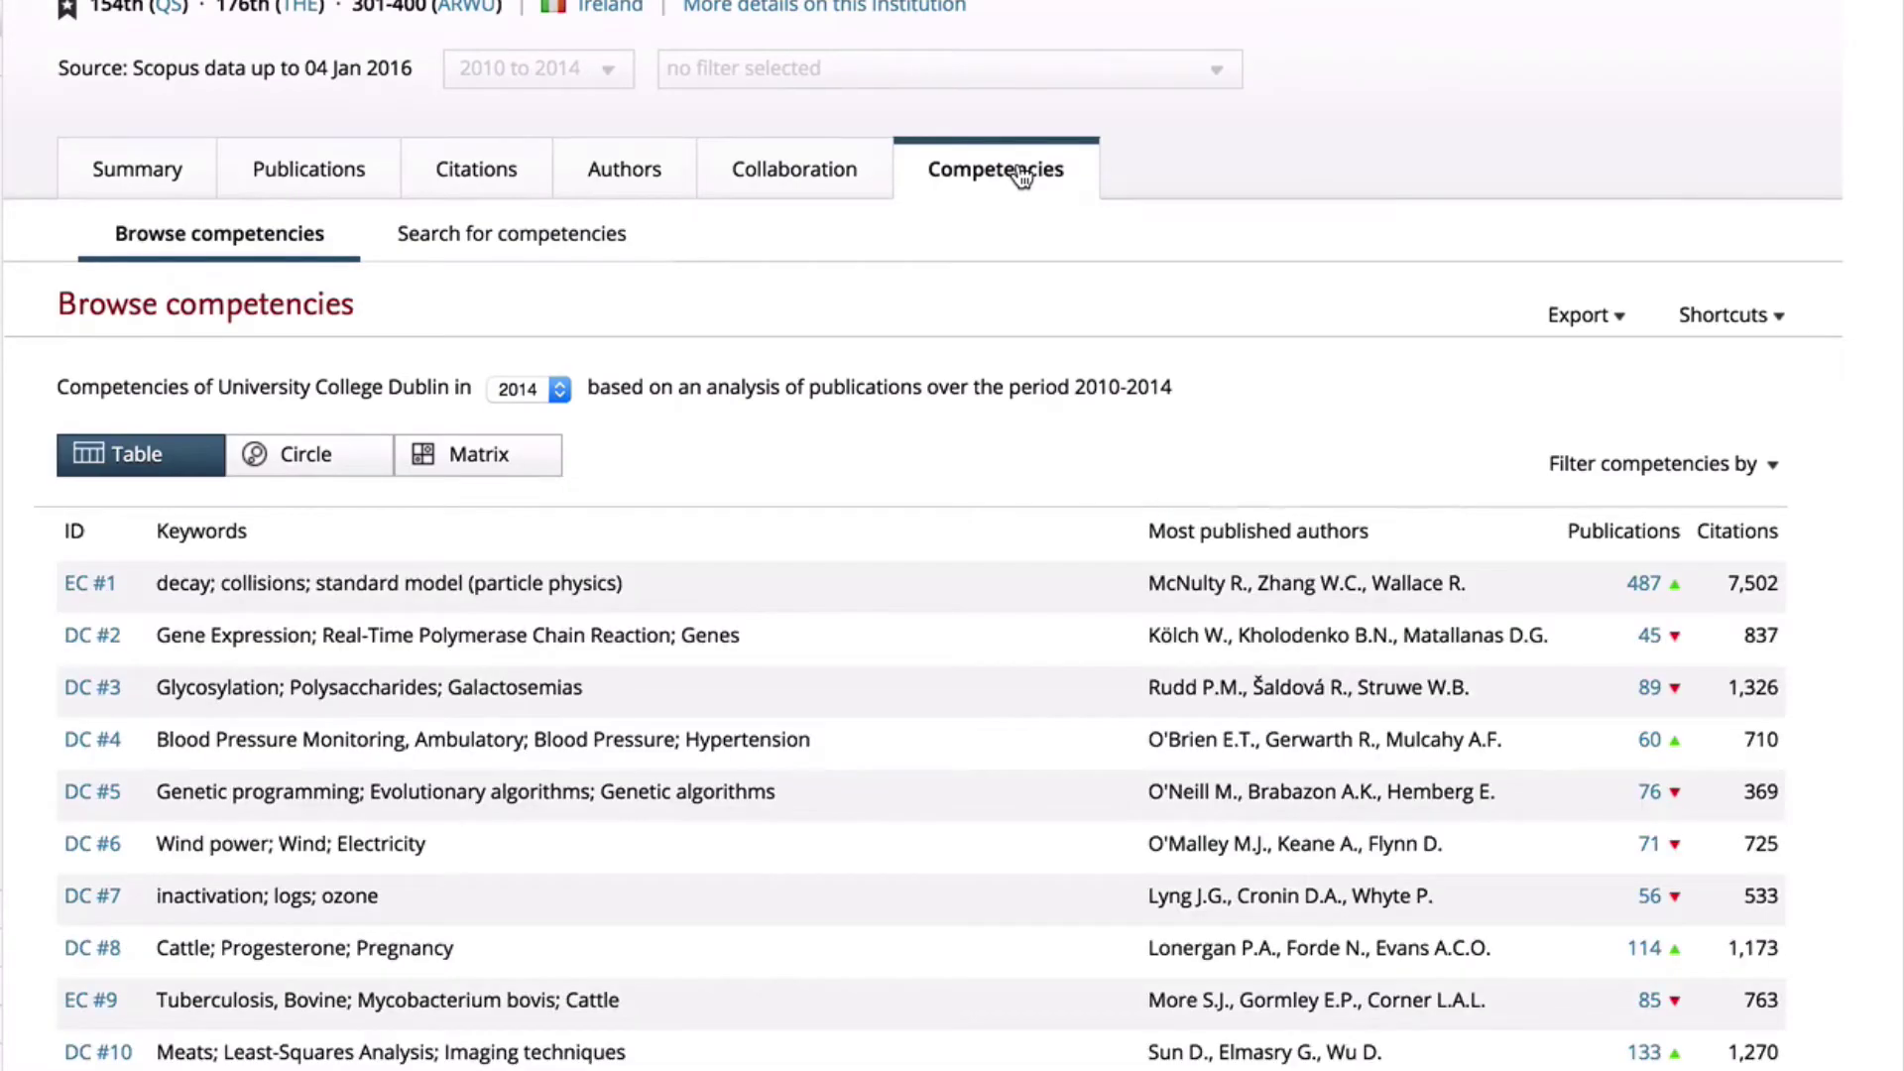
{"action": "scroll", "coordinate": [1022, 176], "scroll_direction": "down", "scroll_amount": 3}
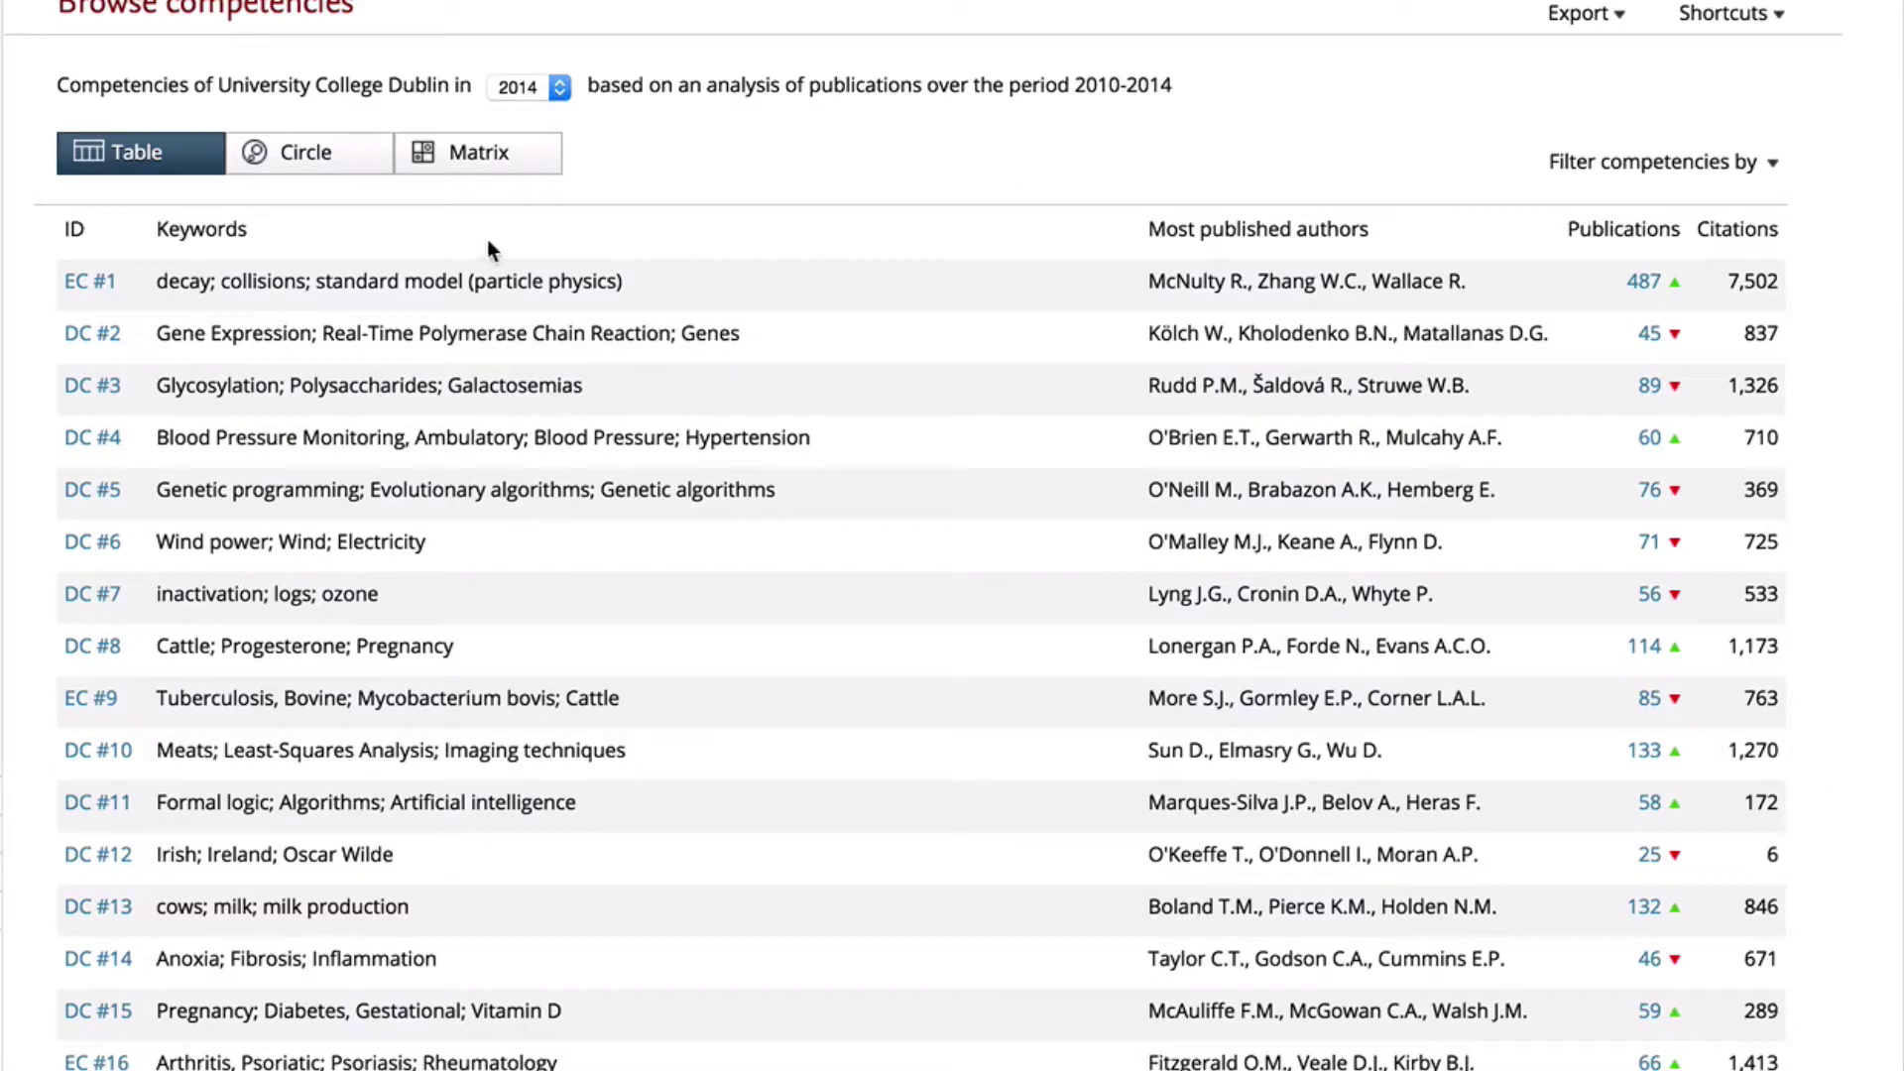
{"action": "left_click", "coordinate": [331, 164]}
{"action": "scroll", "coordinate": [387, 241], "scroll_direction": "down", "scroll_amount": 1}
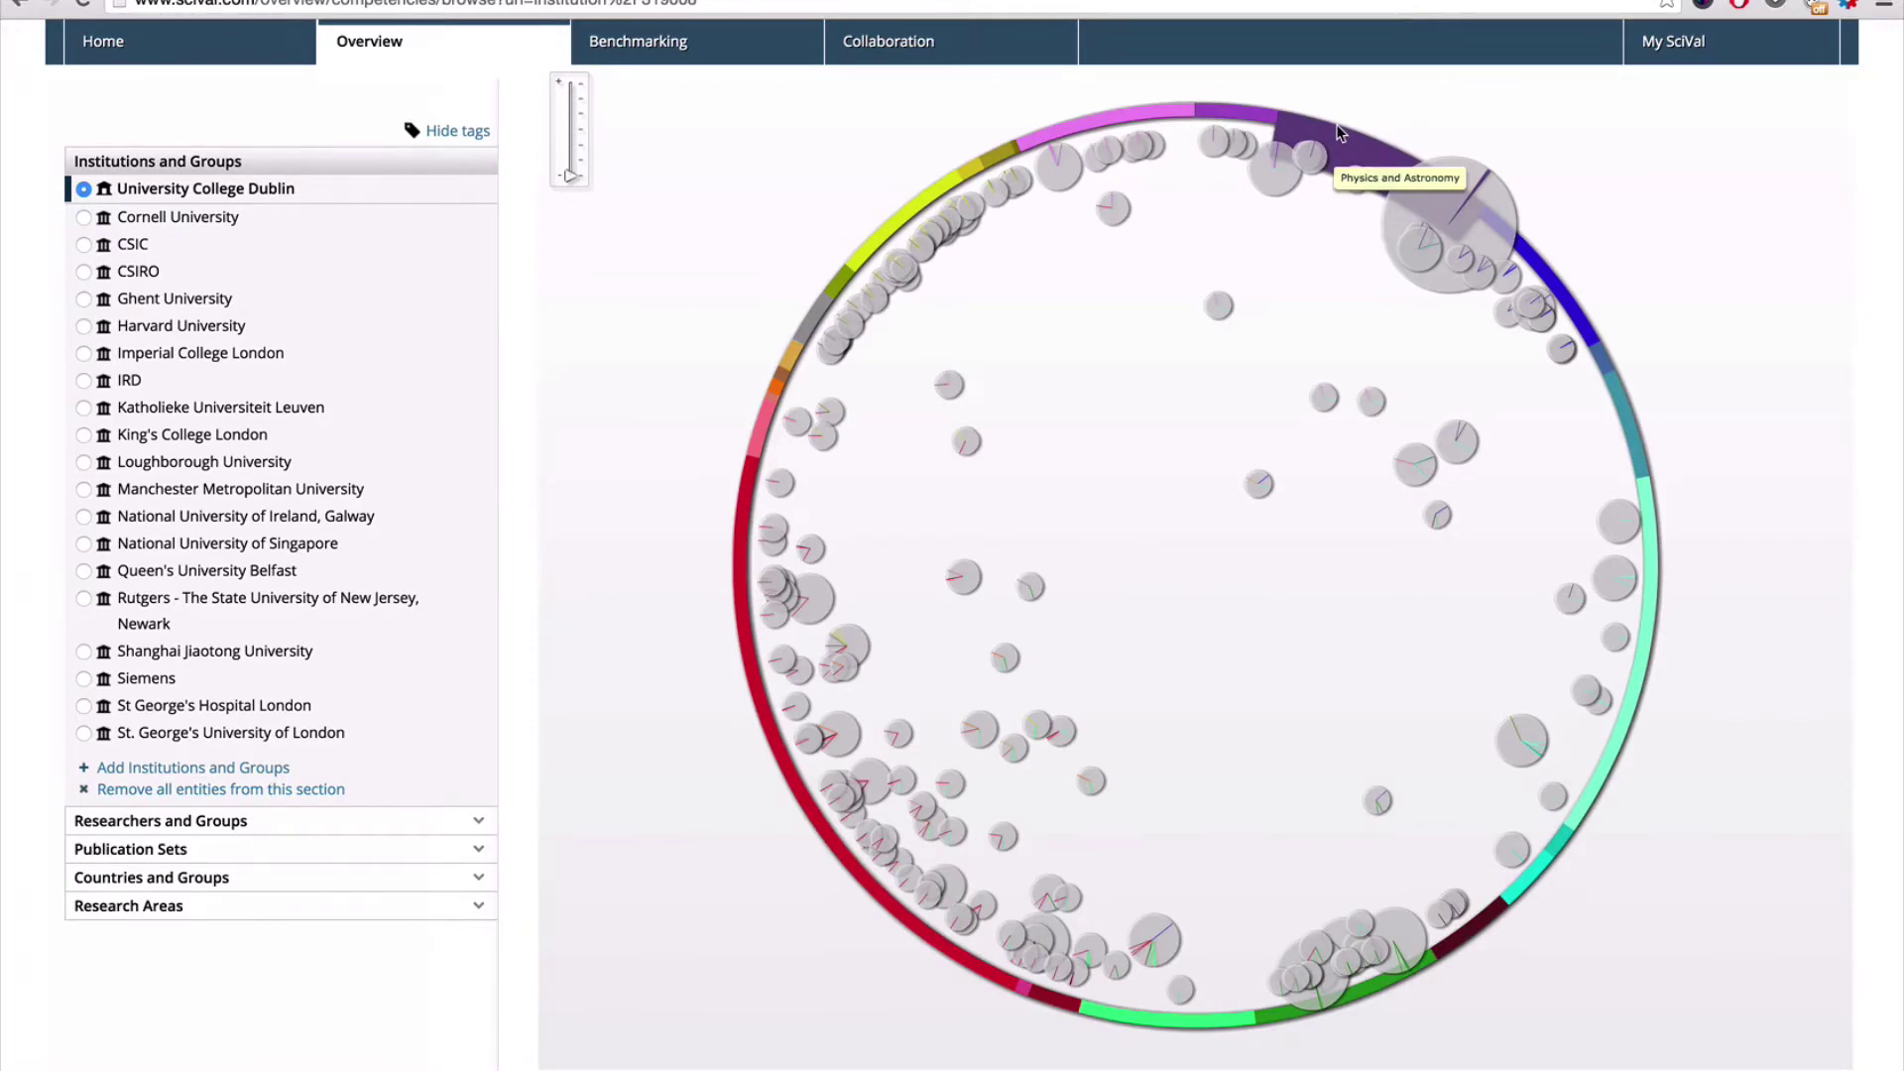
Step: Inspect bubbles in the competency circle map to see their details
{"action": "mouse_move", "coordinate": [1463, 194]}
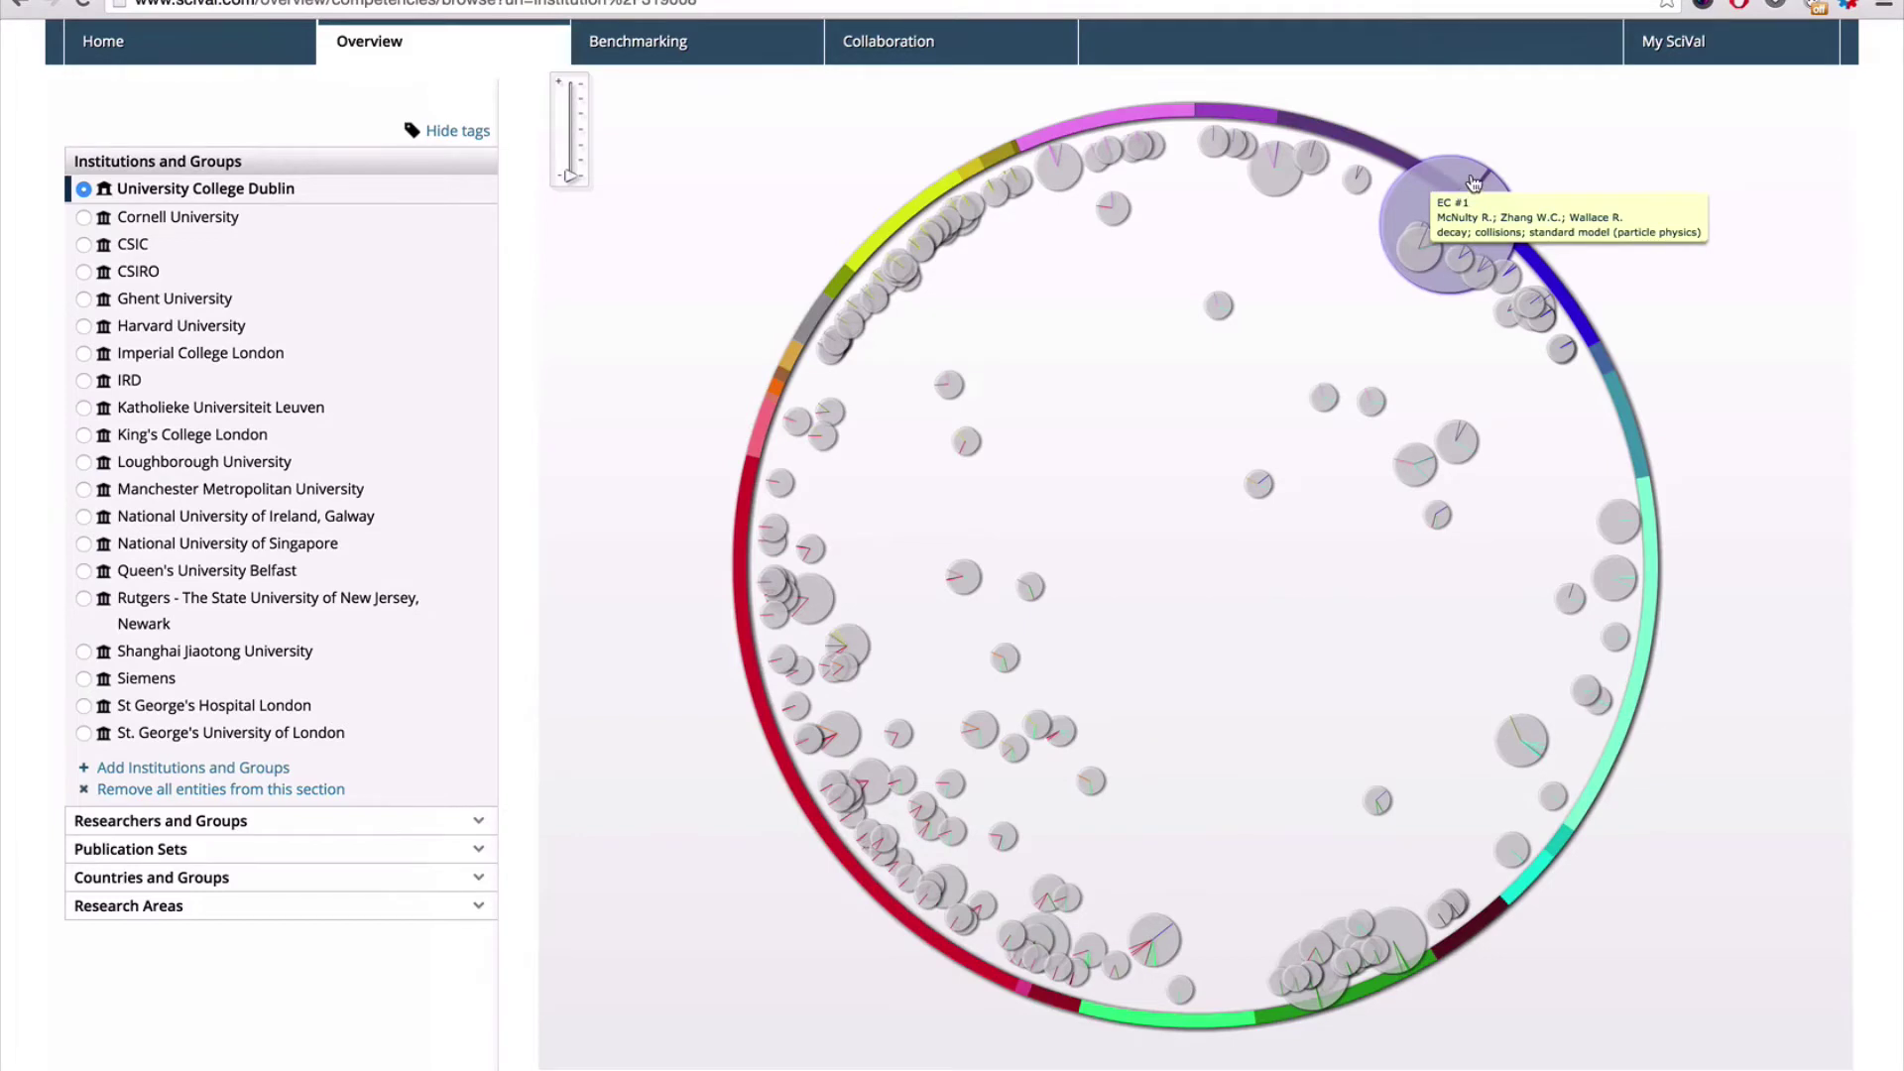
{"action": "mouse_move", "coordinate": [1260, 485]}
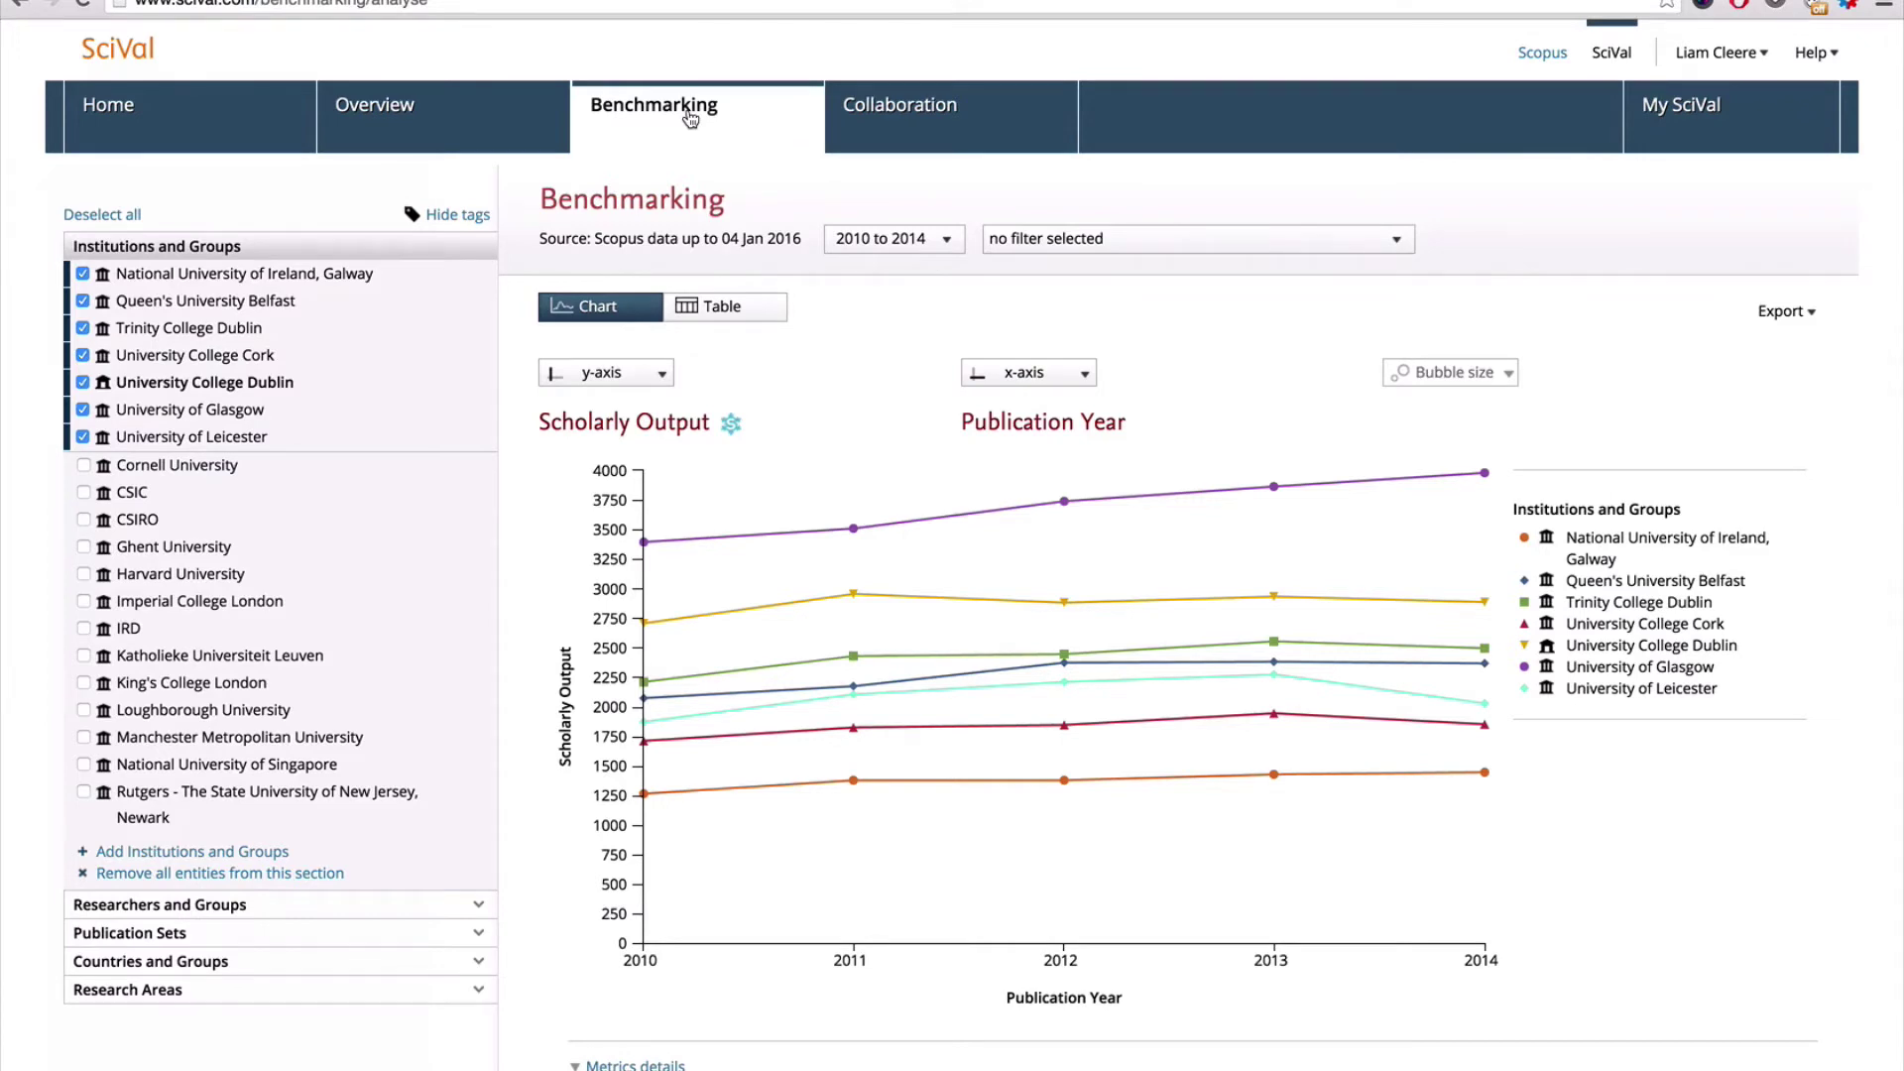
Step: Put Field-Weighted Citation Impact from the Cited metrics on the x-axis
{"action": "left_click", "coordinate": [1059, 375]}
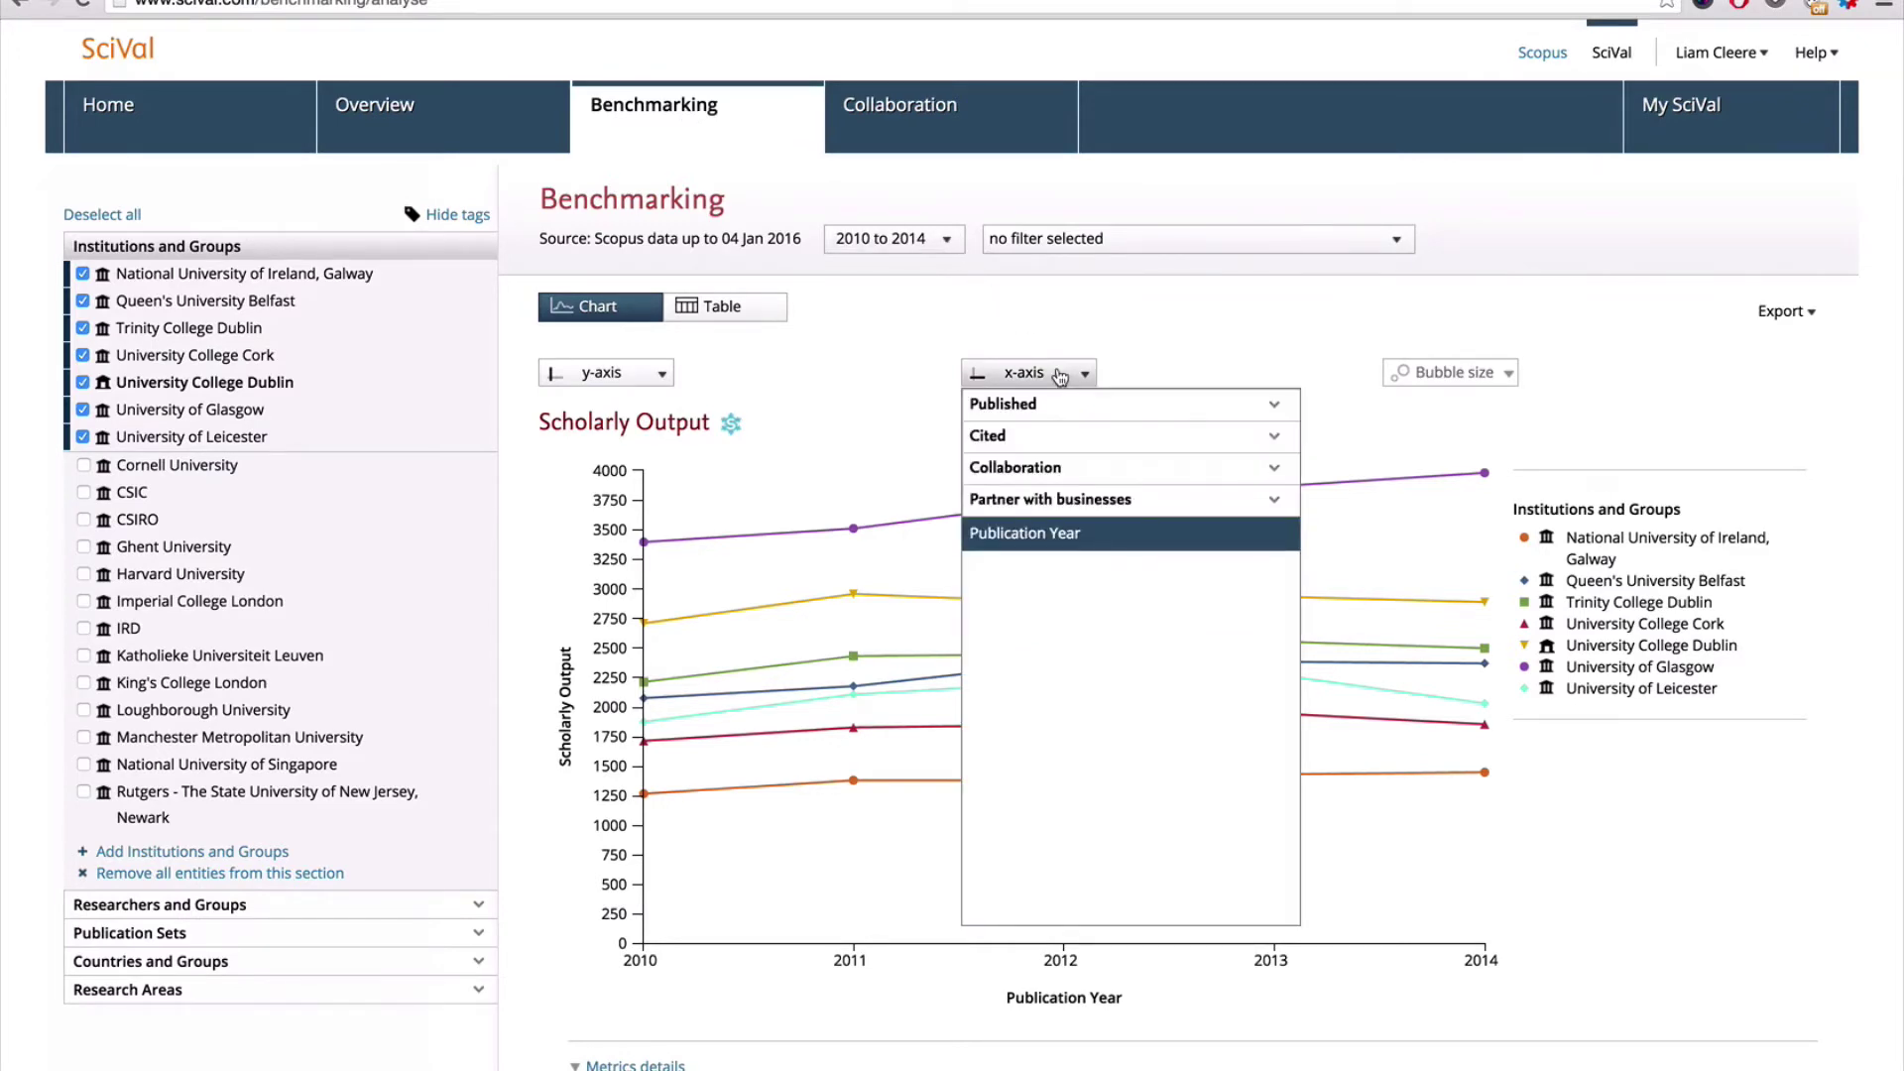
{"action": "left_click", "coordinate": [1171, 441]}
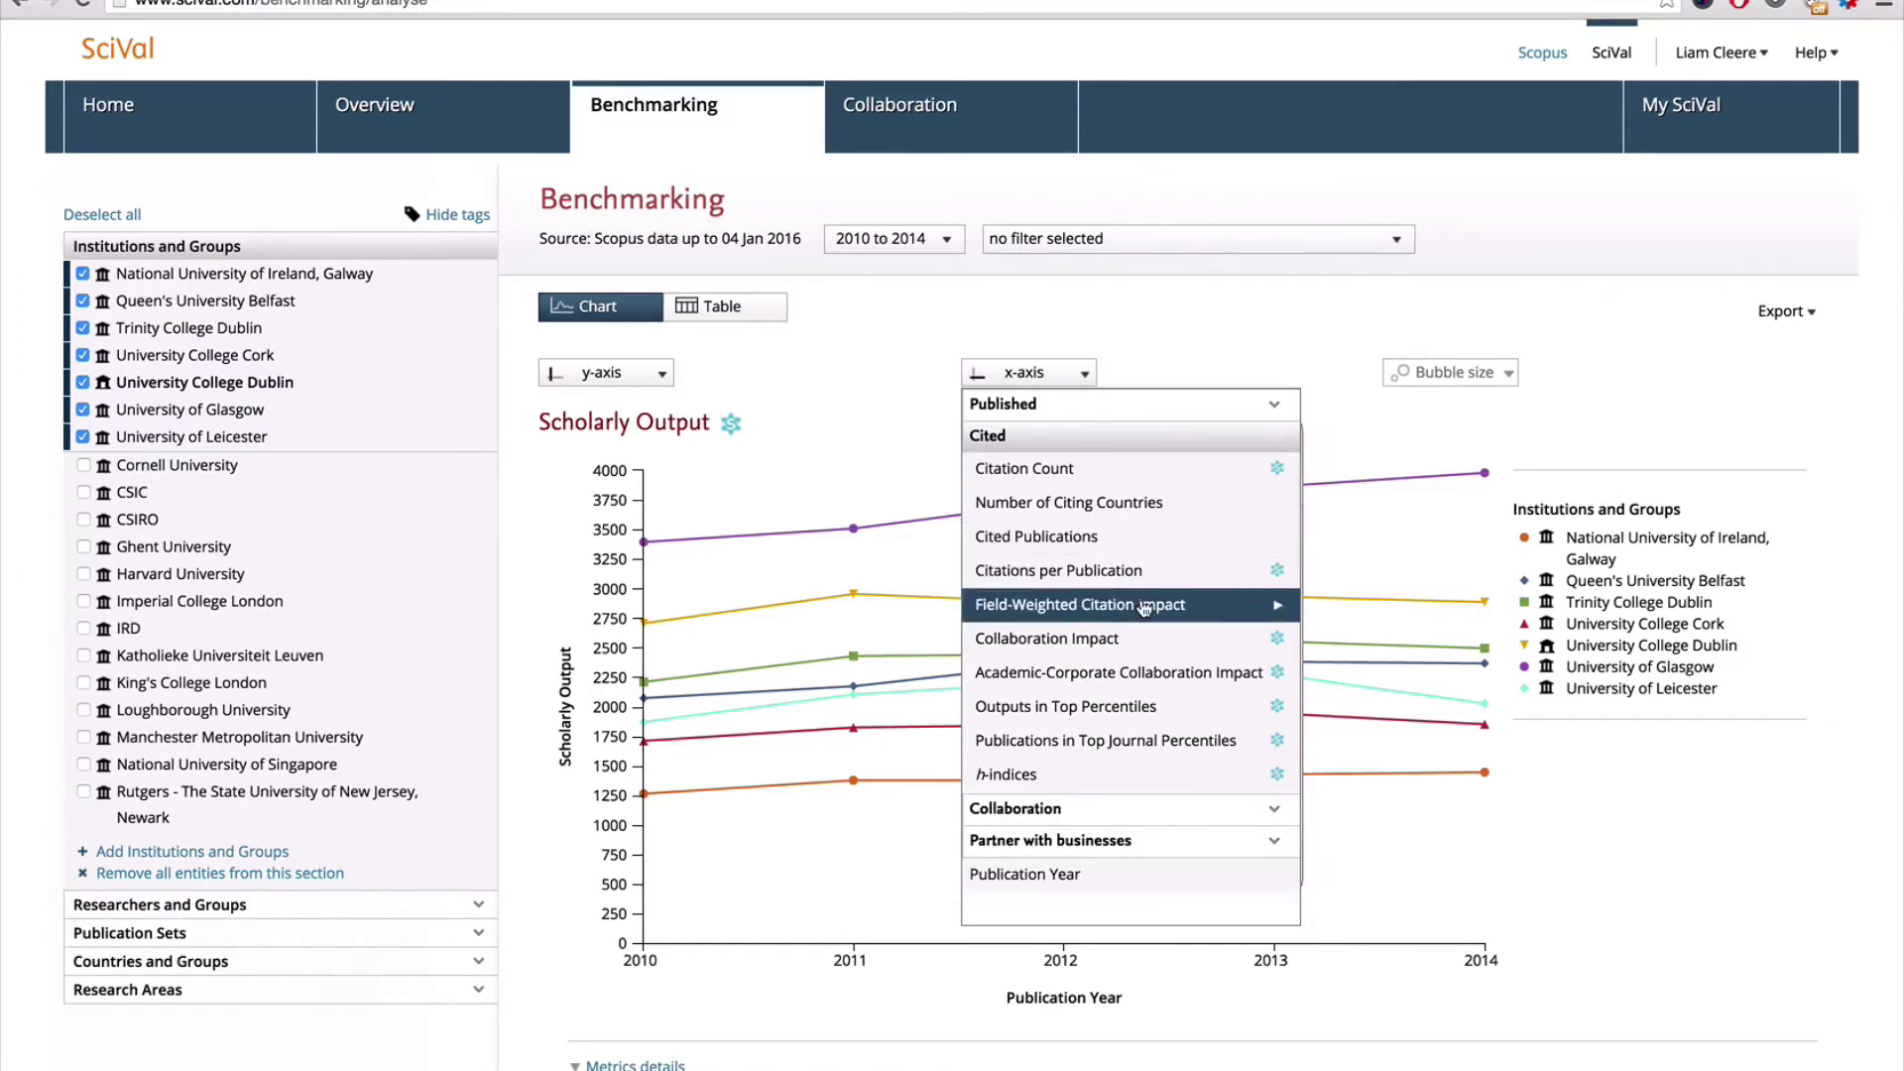
{"action": "mouse_move", "coordinate": [1146, 607]}
{"action": "left_click", "coordinate": [1426, 858]}
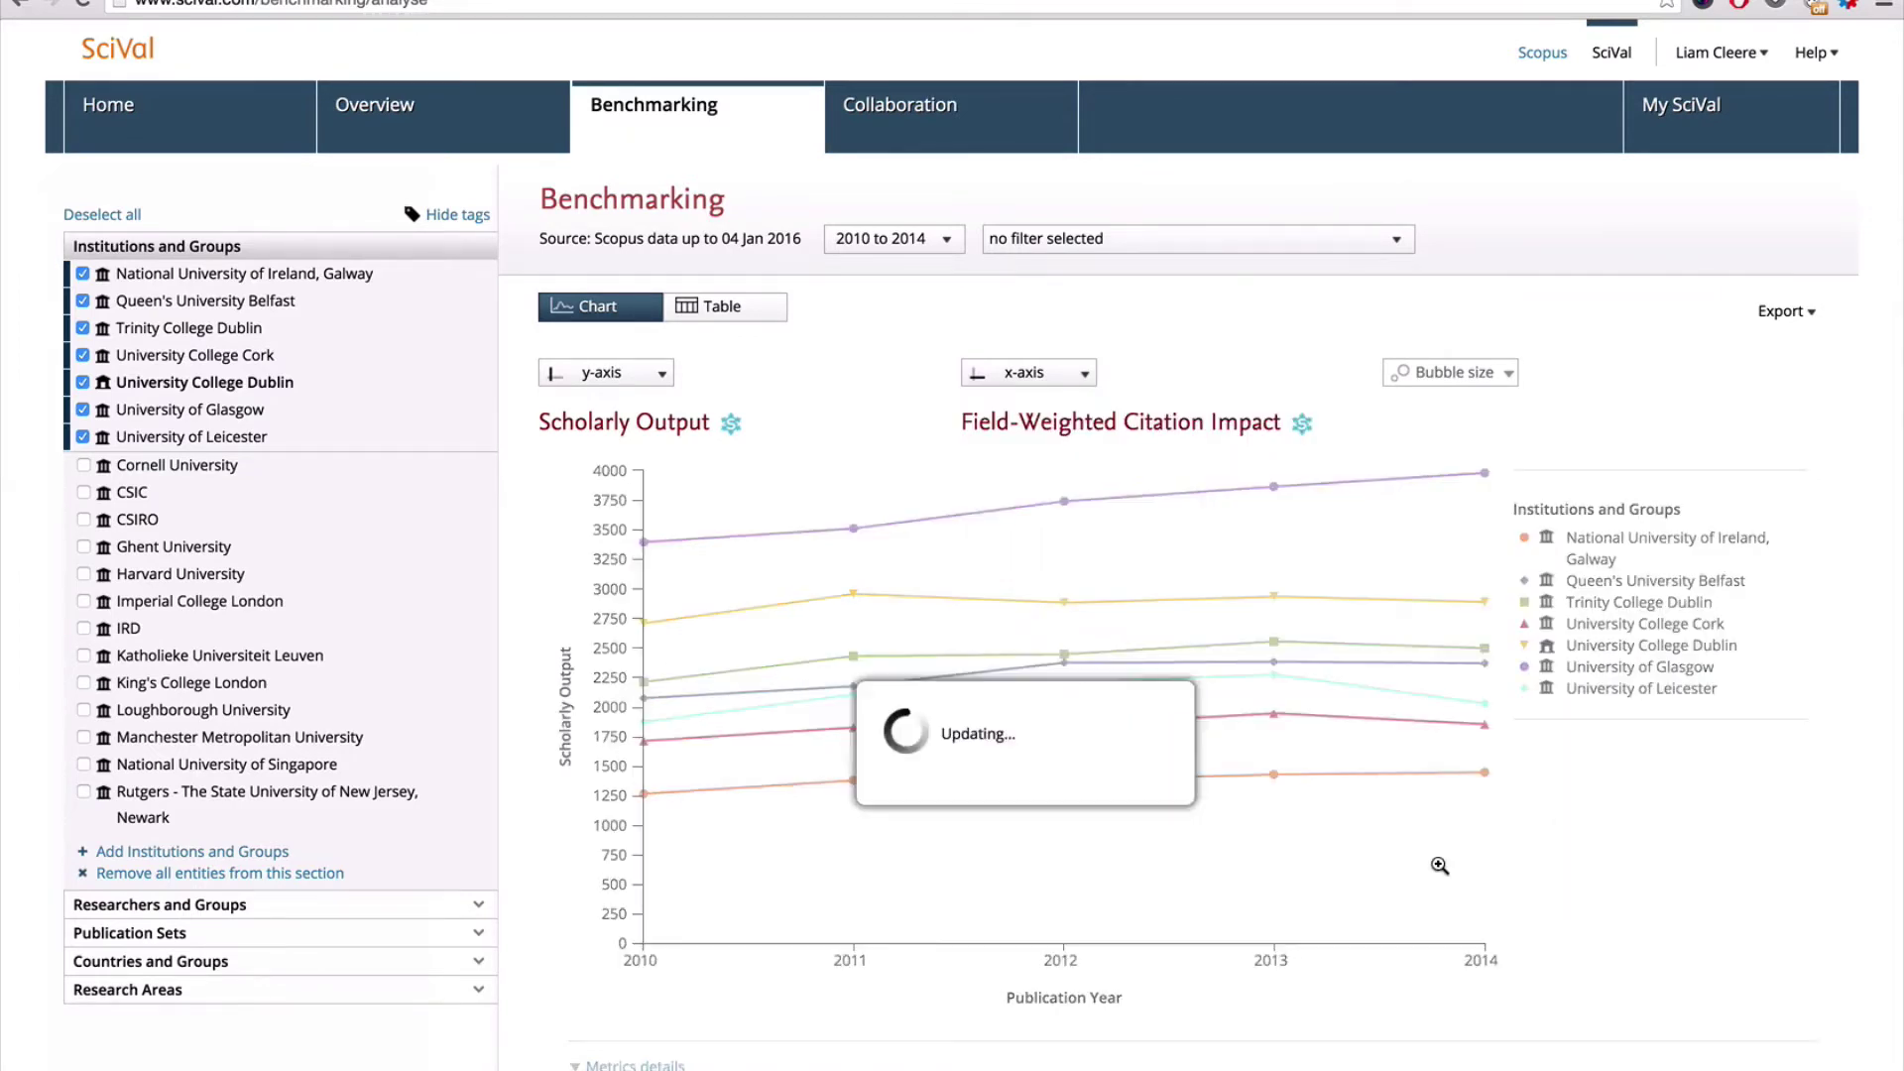
Step: Size the bubbles by Academic-Corporate Collaboration from the Partner with businesses metrics
{"action": "mouse_move", "coordinate": [1295, 607]}
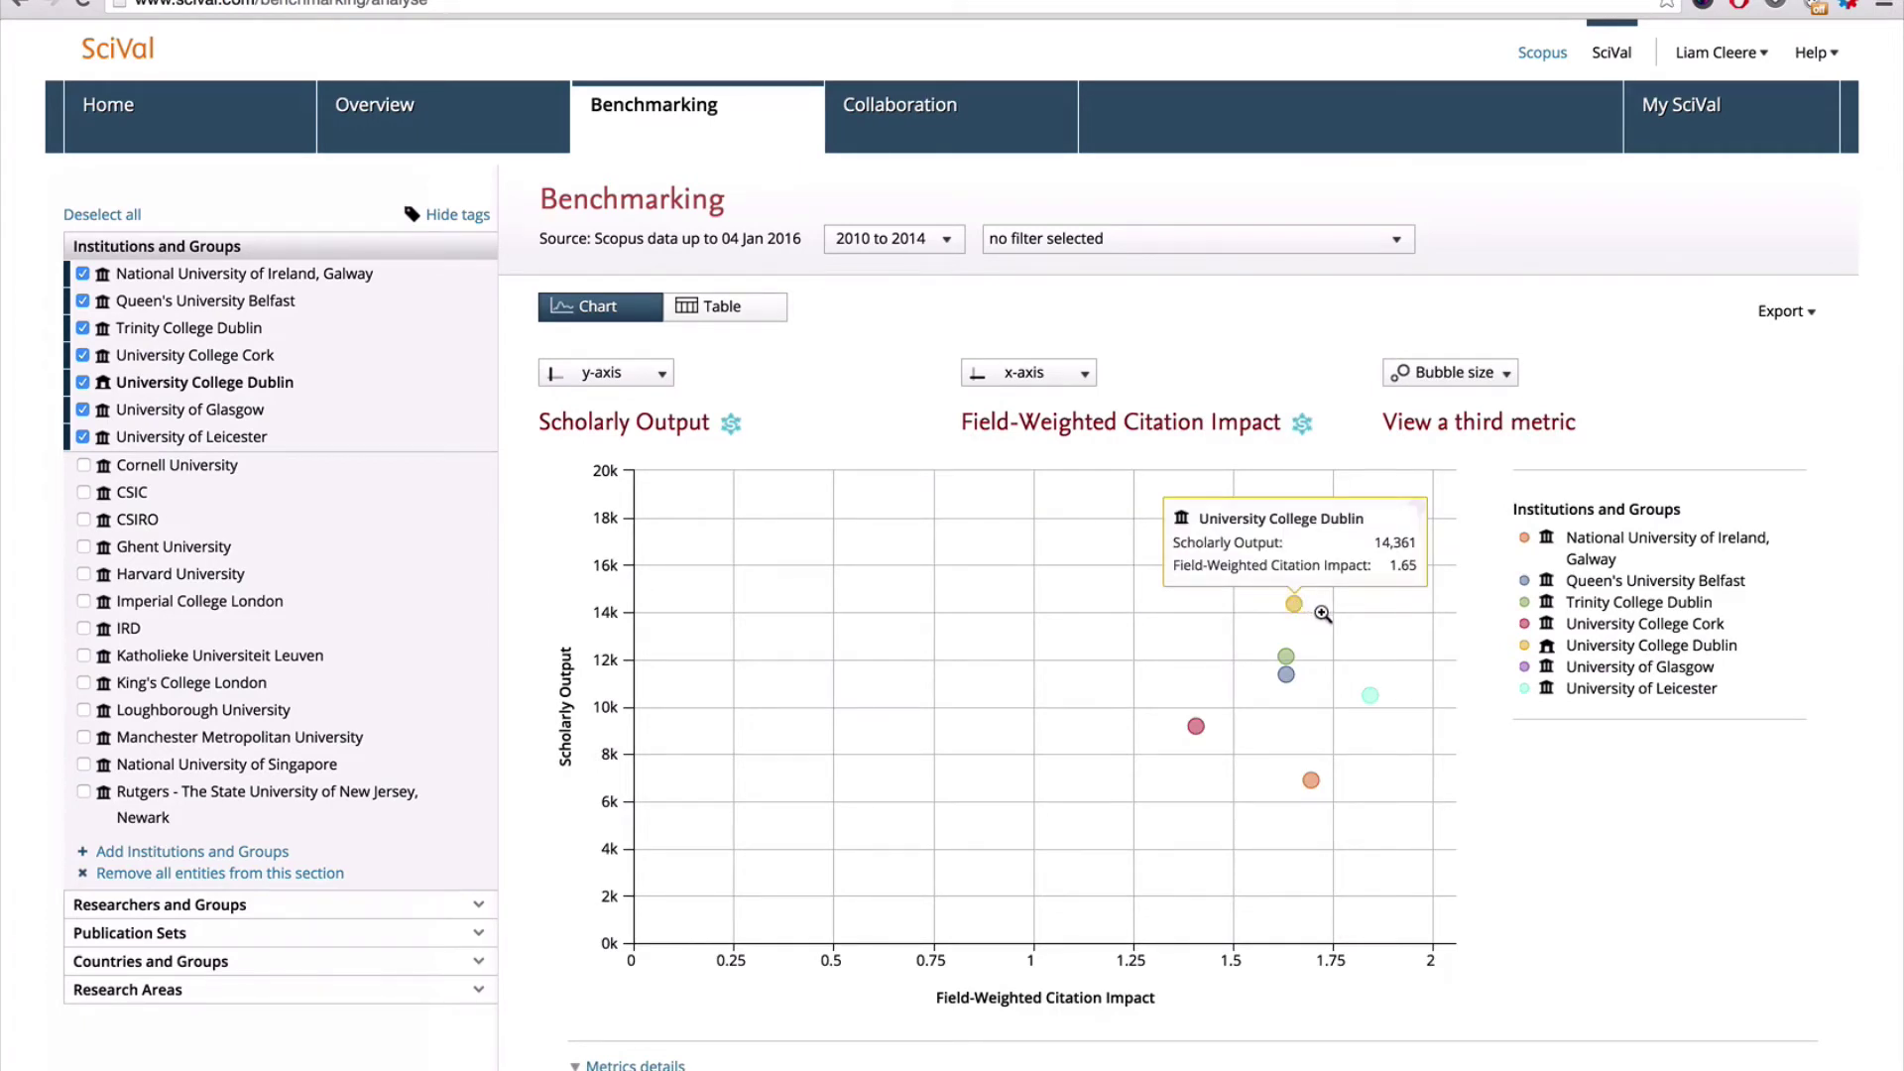
{"action": "mouse_move", "coordinate": [1370, 695]}
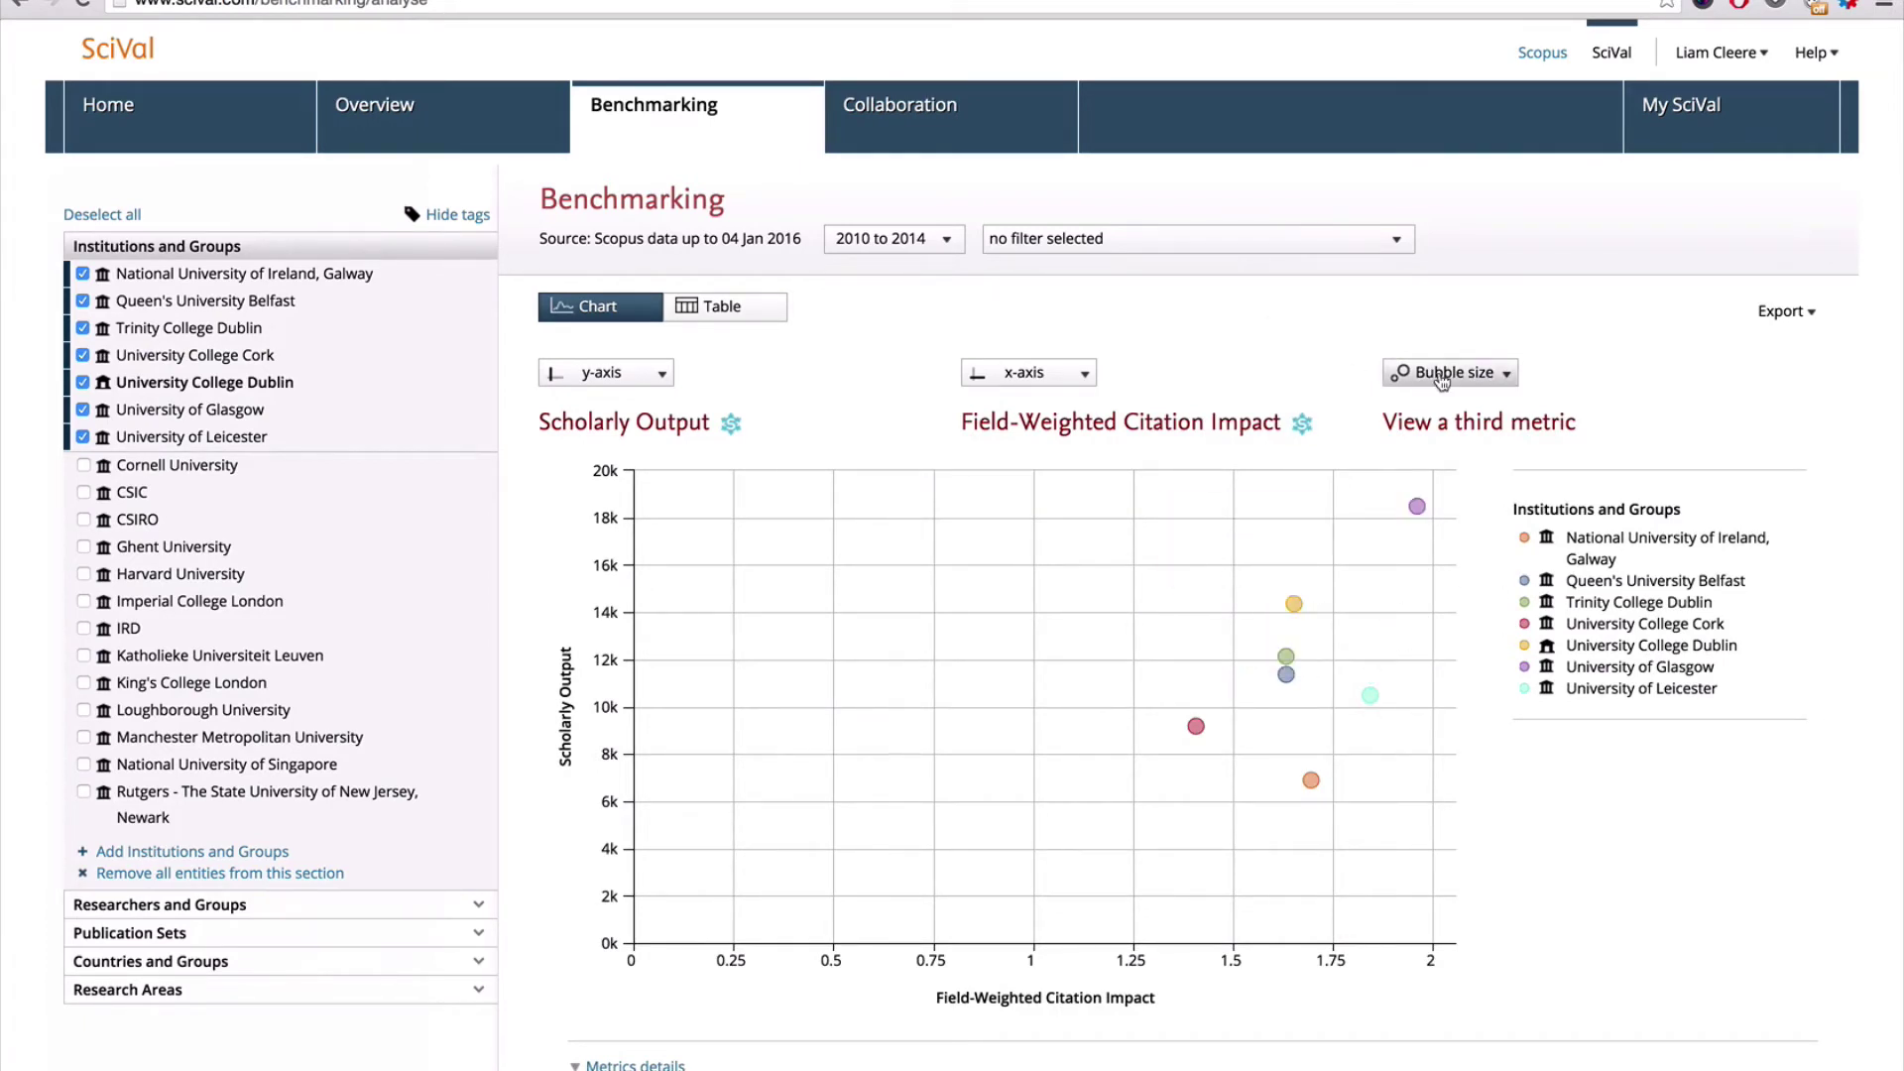
{"action": "left_click", "coordinate": [1442, 372]}
{"action": "left_click", "coordinate": [1404, 501]}
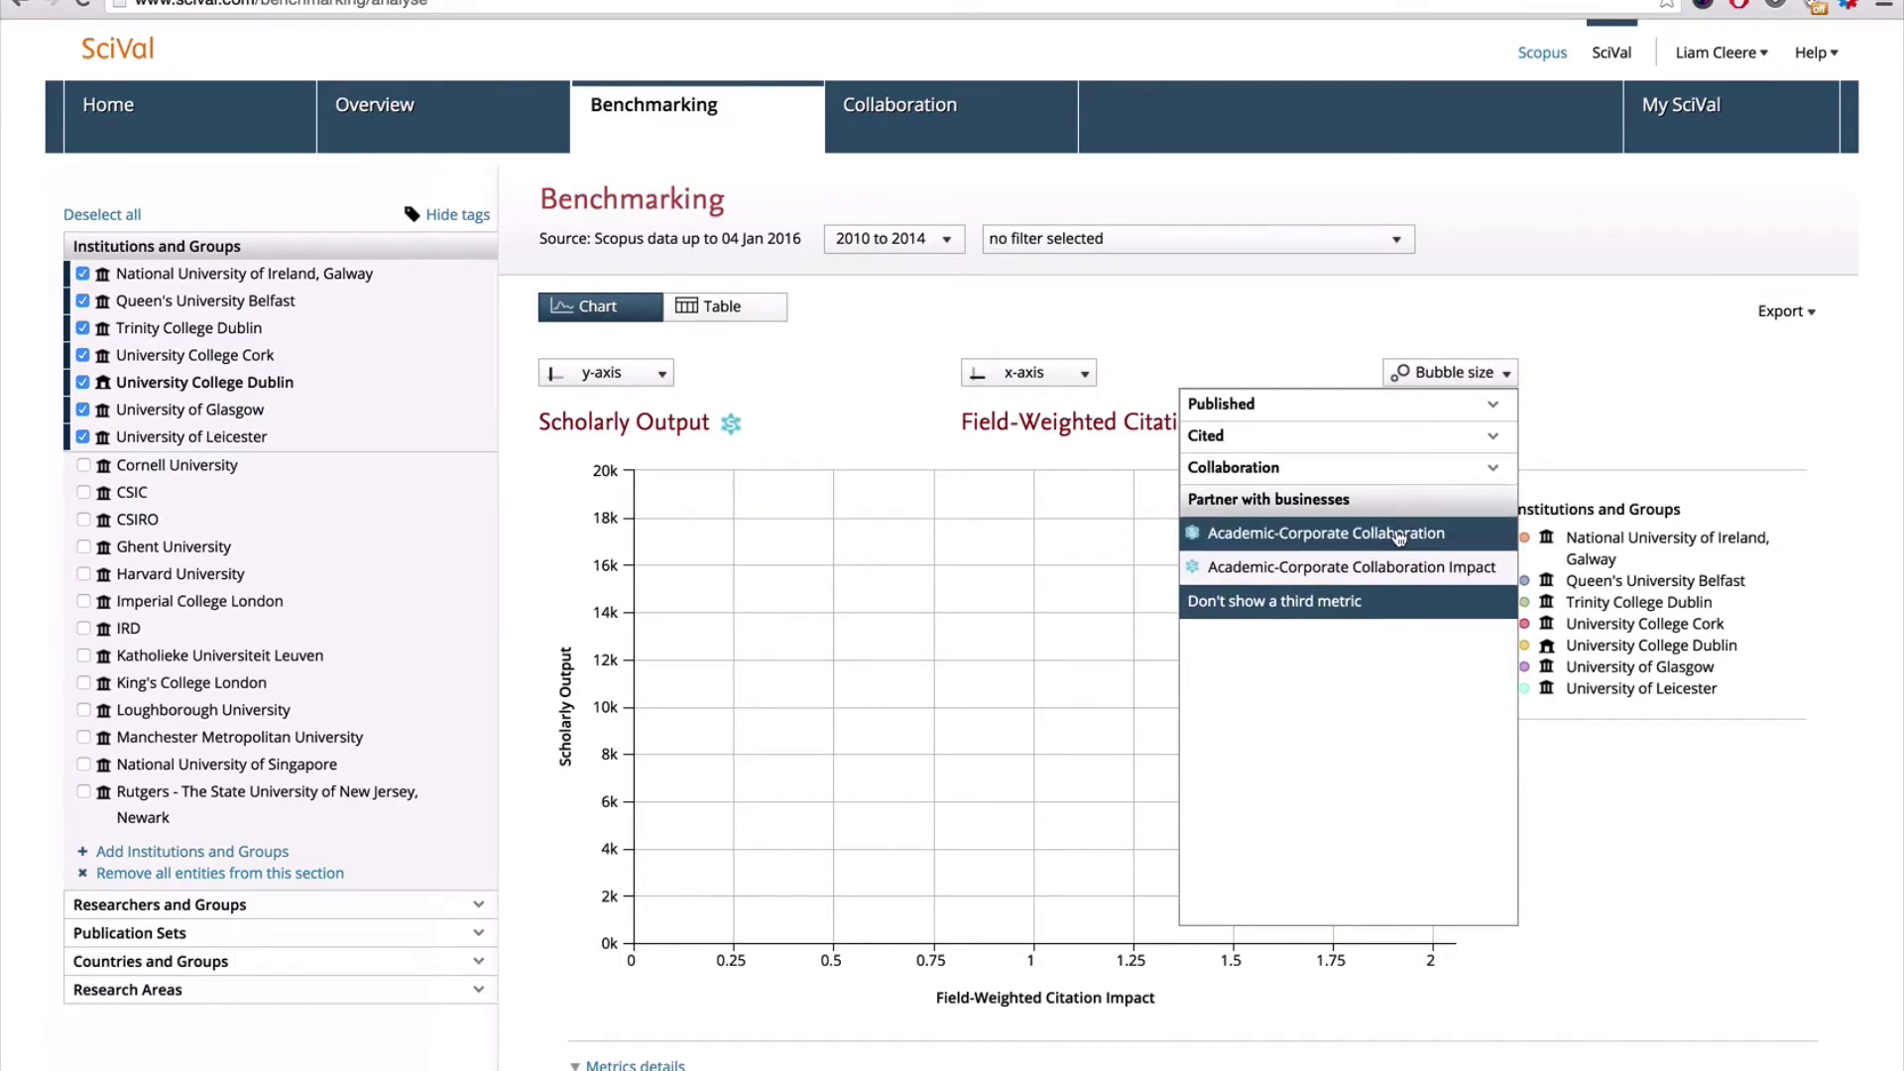
{"action": "left_click", "coordinate": [1402, 536]}
{"action": "left_click", "coordinate": [1023, 866]}
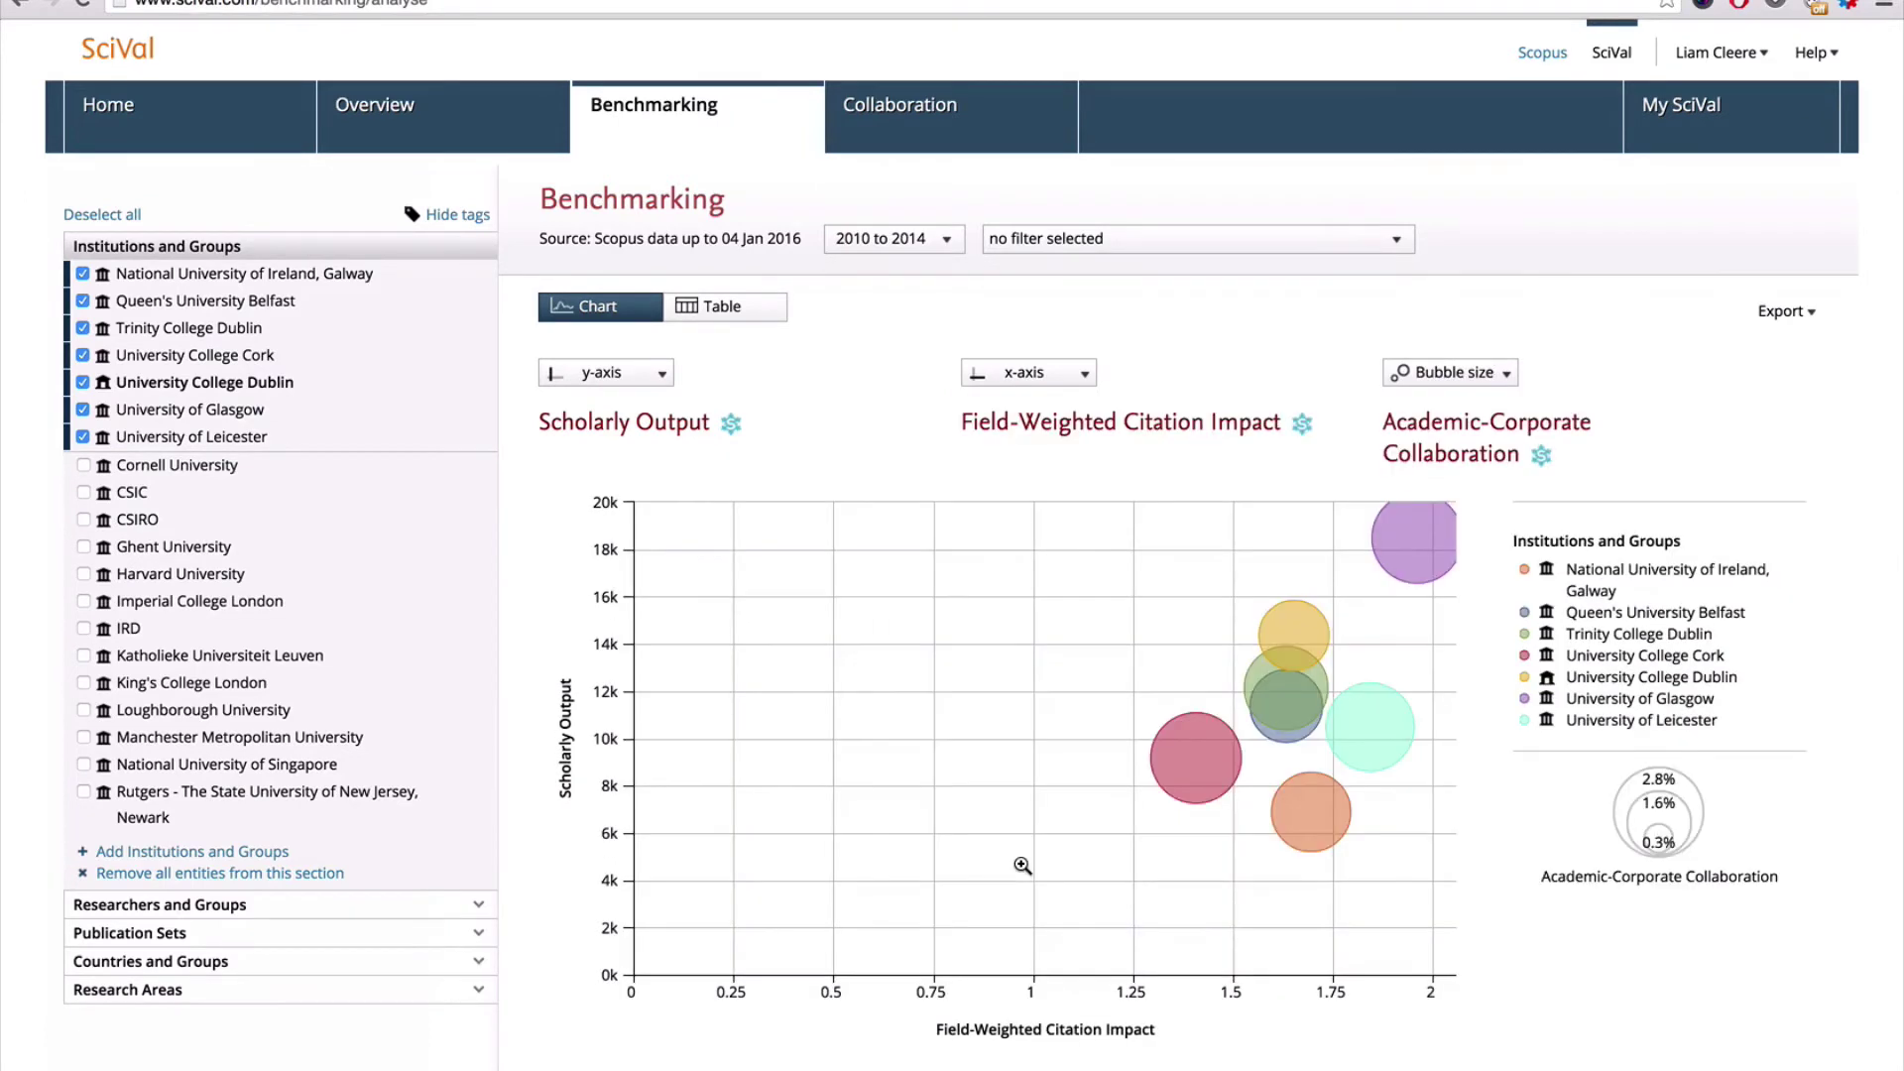
Step: Show the benchmarking figures as a table
{"action": "mouse_move", "coordinate": [1280, 647]}
{"action": "mouse_move", "coordinate": [1376, 734]}
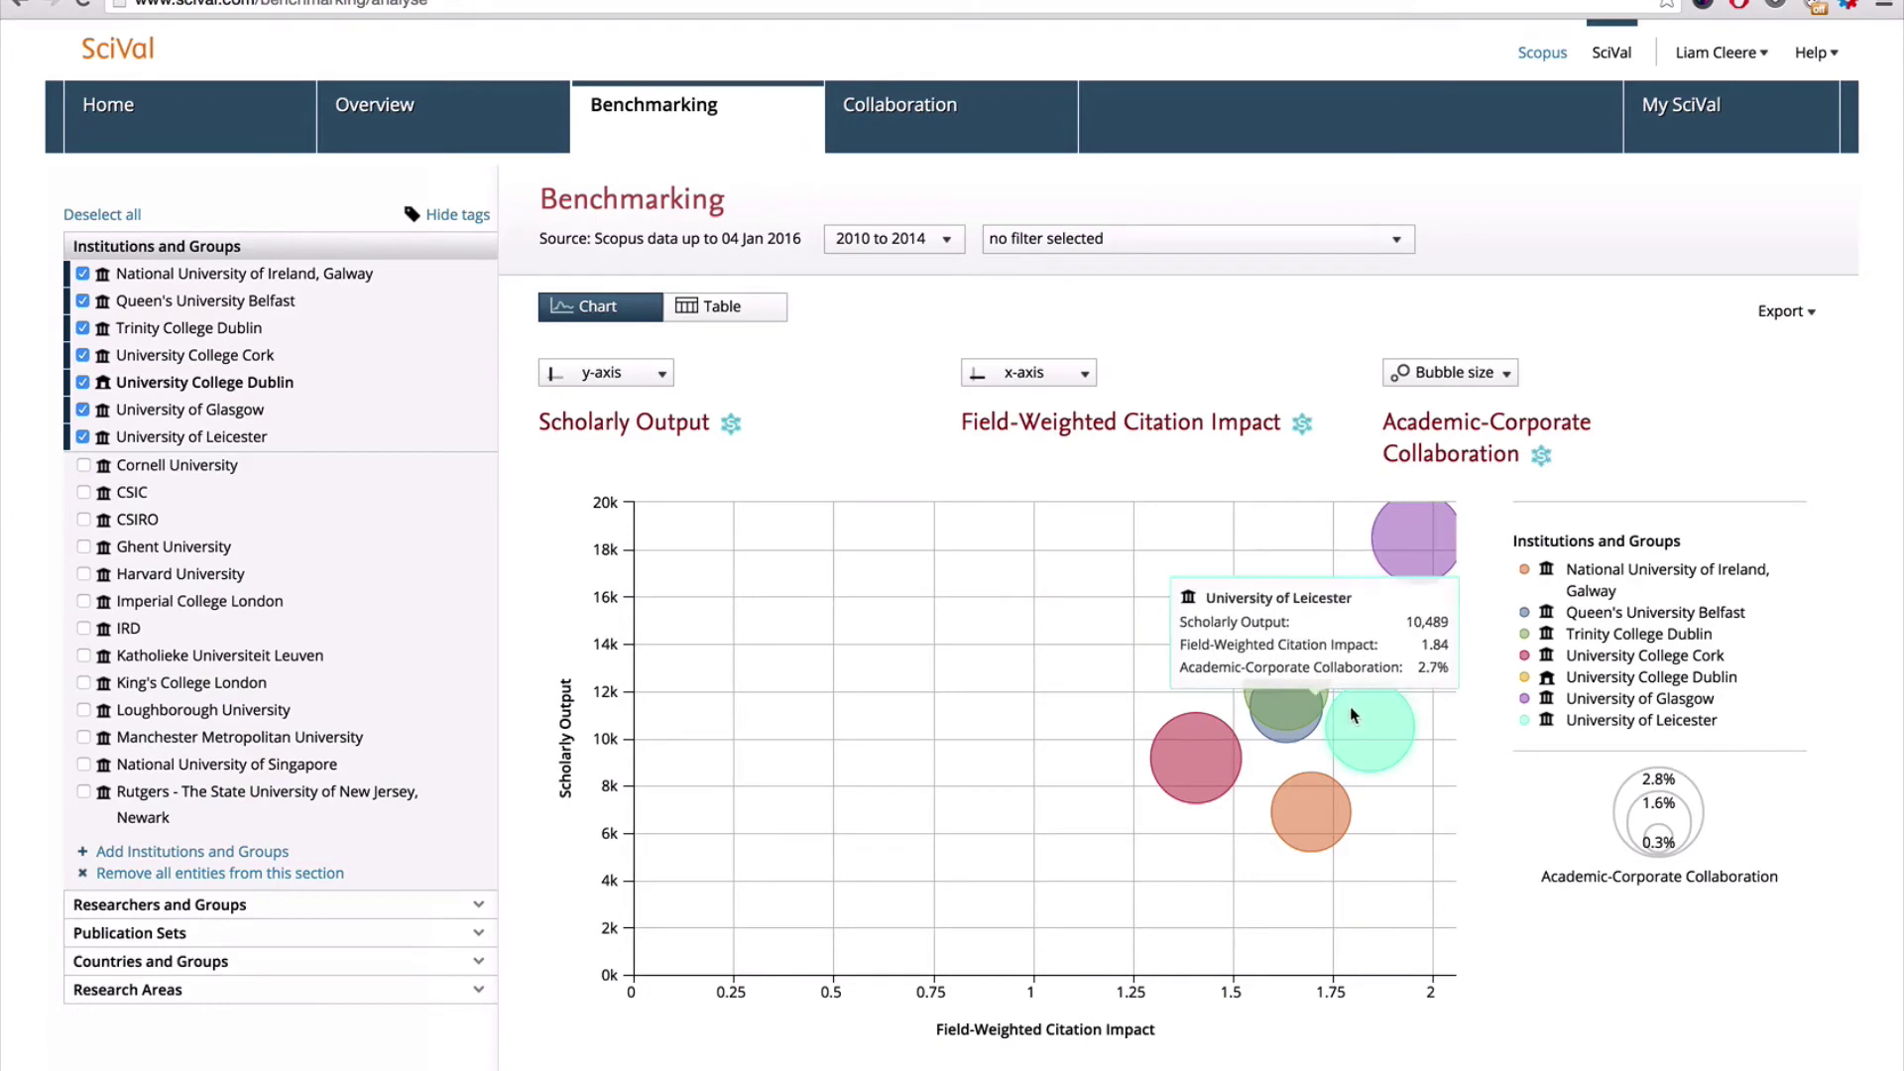
{"action": "mouse_move", "coordinate": [1418, 562]}
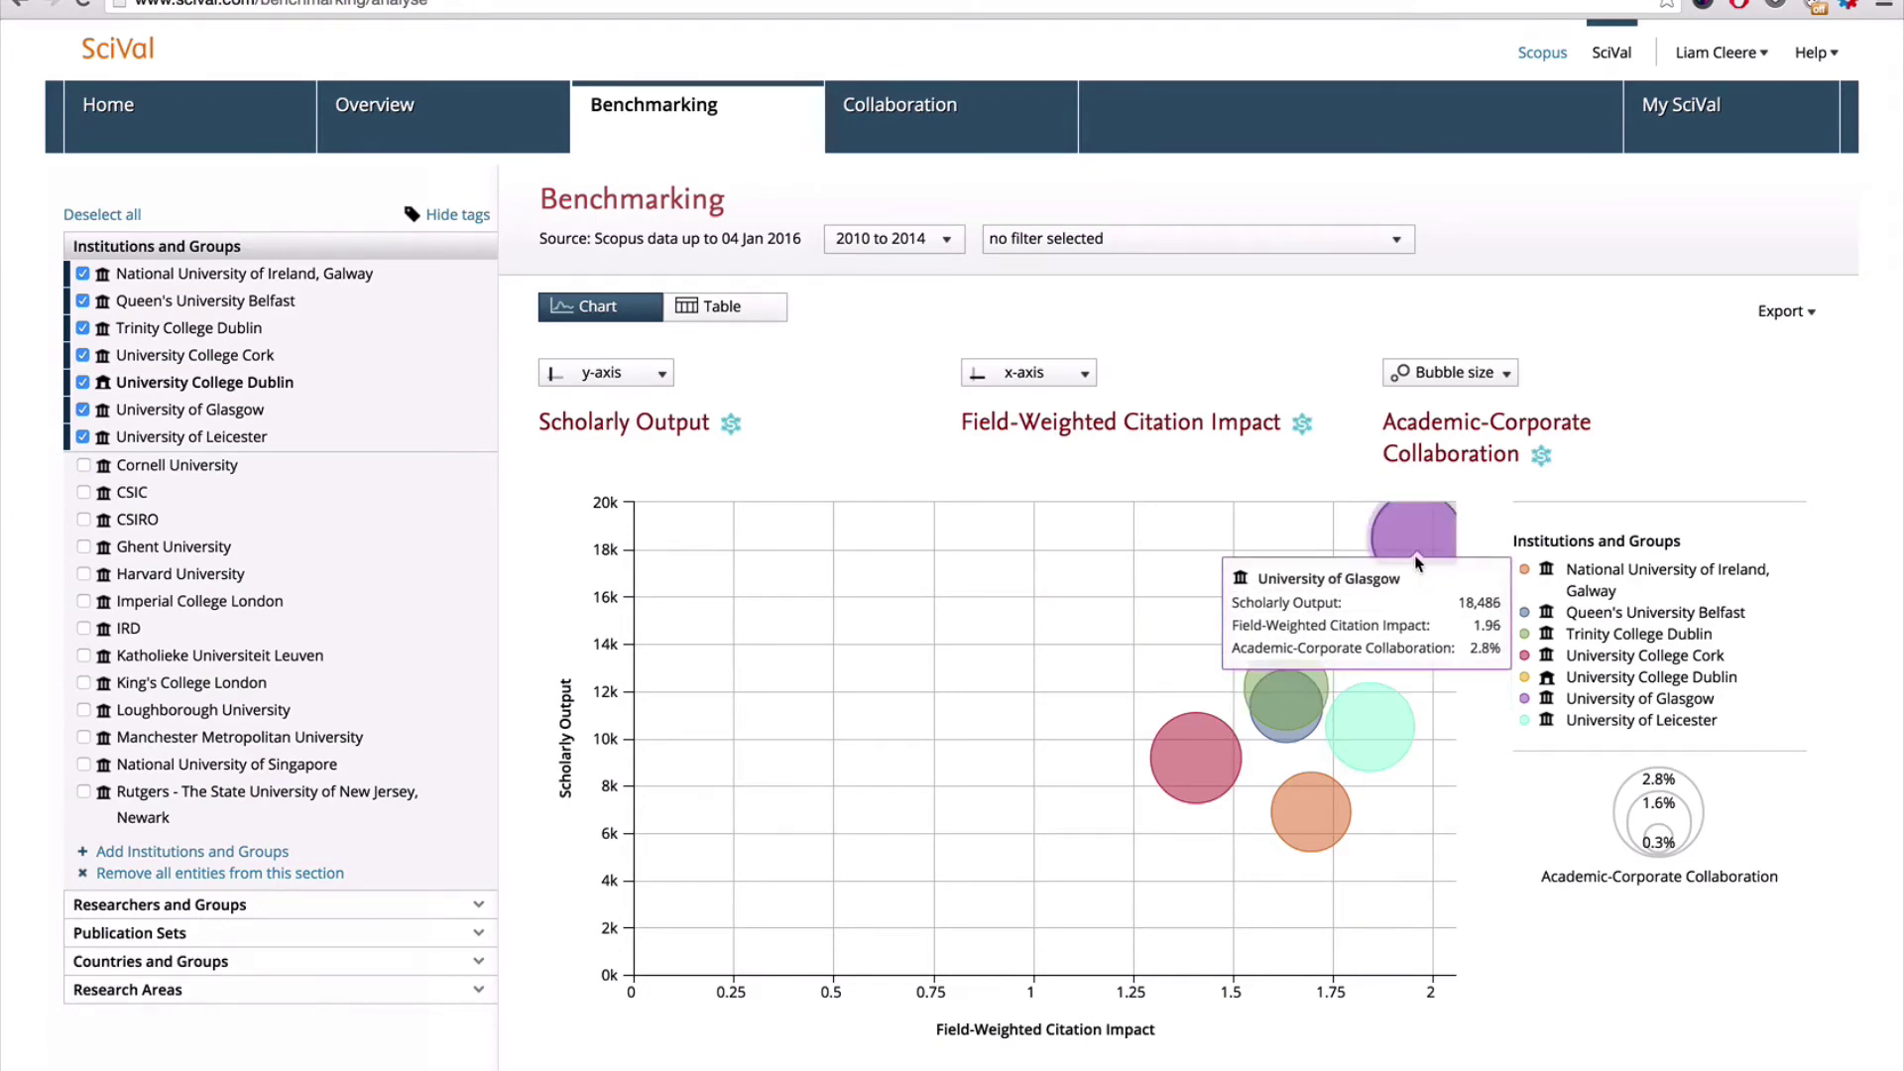
{"action": "left_click", "coordinate": [729, 309]}
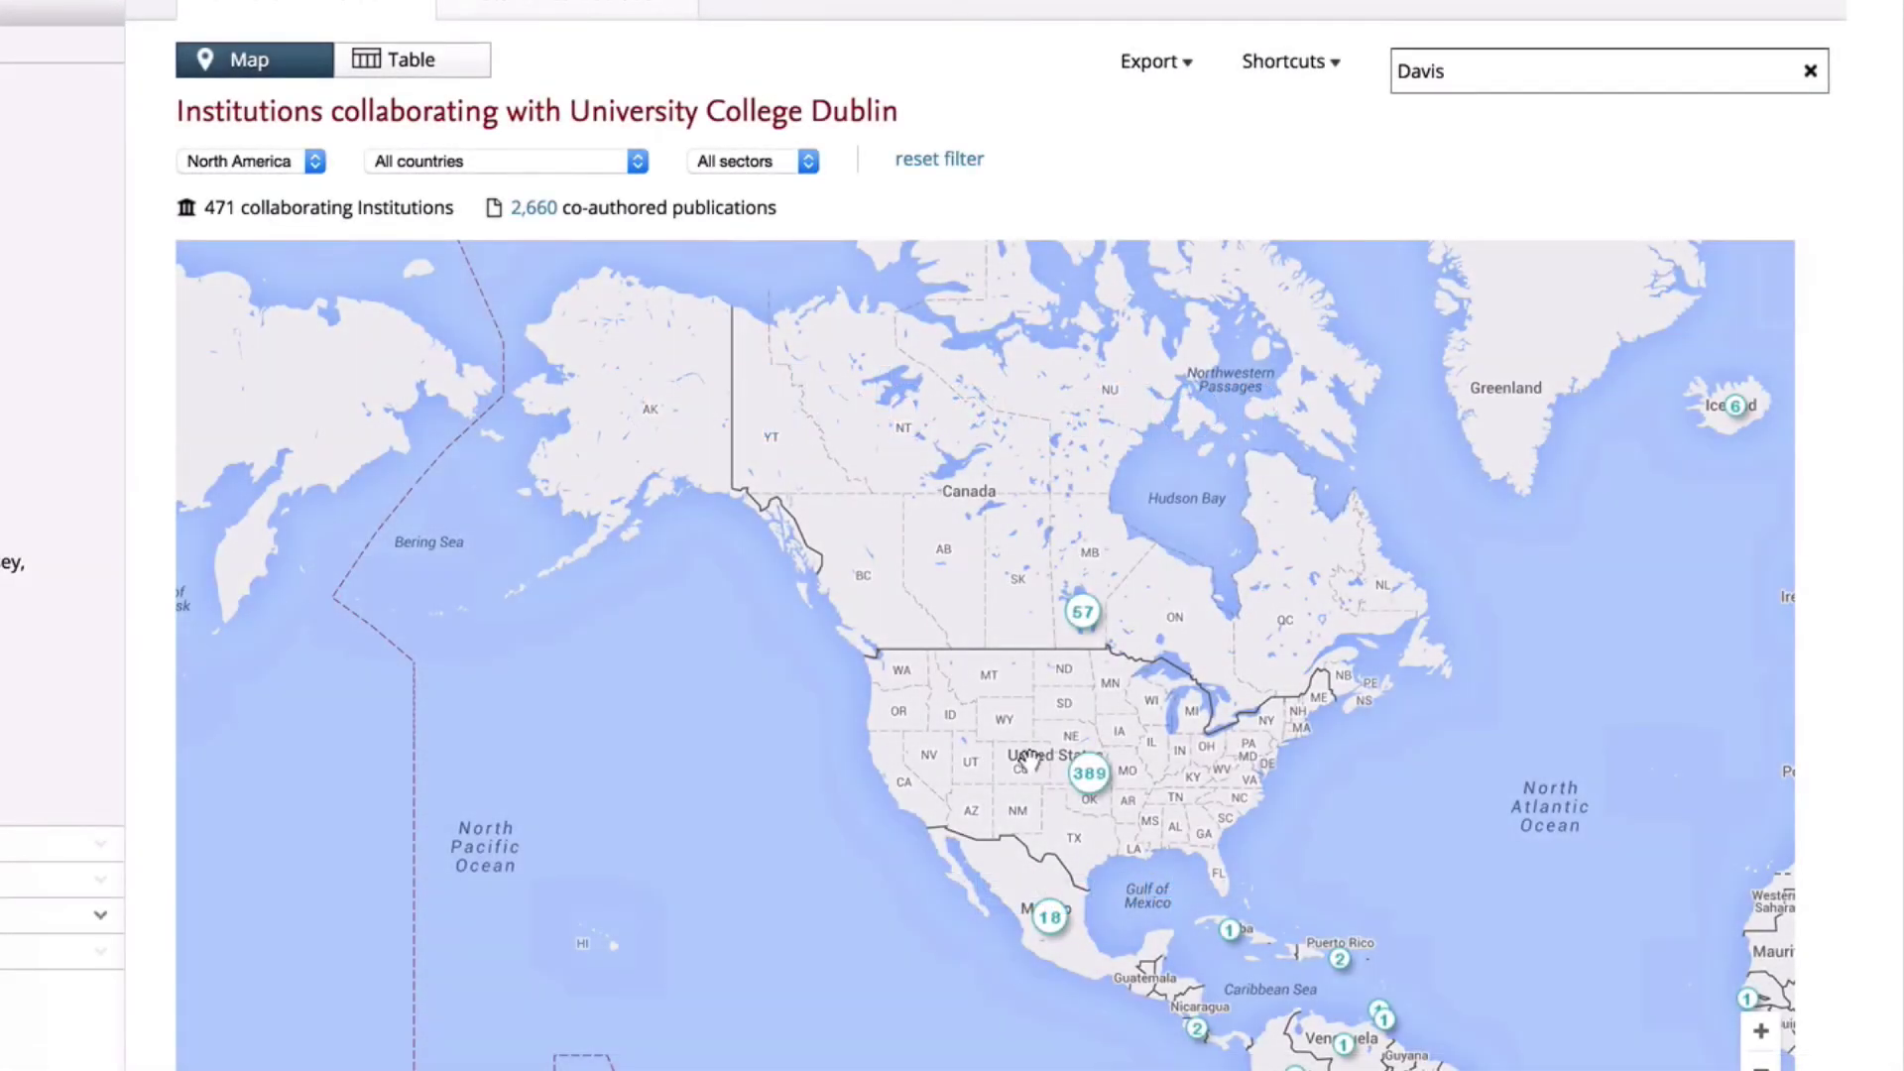
Step: Open the UC Davis collaboration details from the United States cluster: 293 co-authored publications, FWCI 3.57
{"action": "left_click", "coordinate": [1089, 779]}
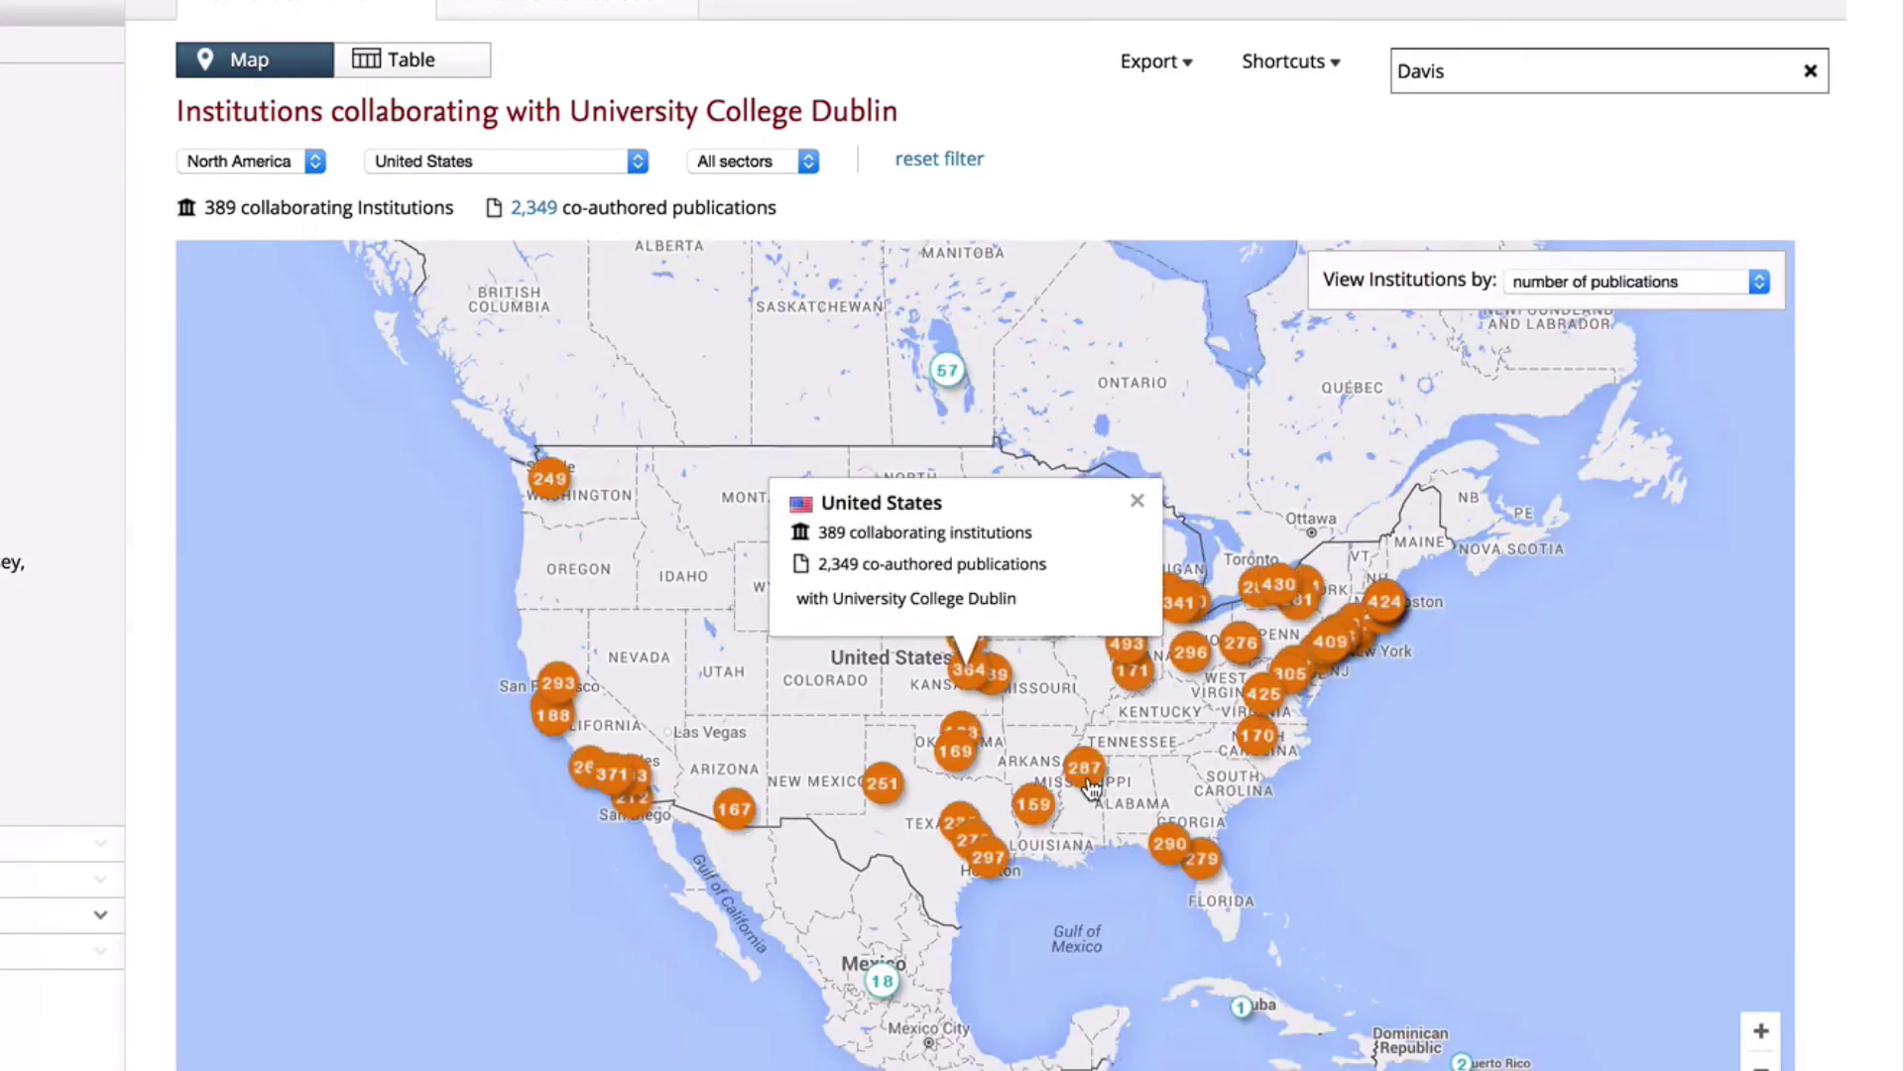
{"action": "left_click", "coordinate": [561, 694]}
{"action": "left_click", "coordinate": [567, 699]}
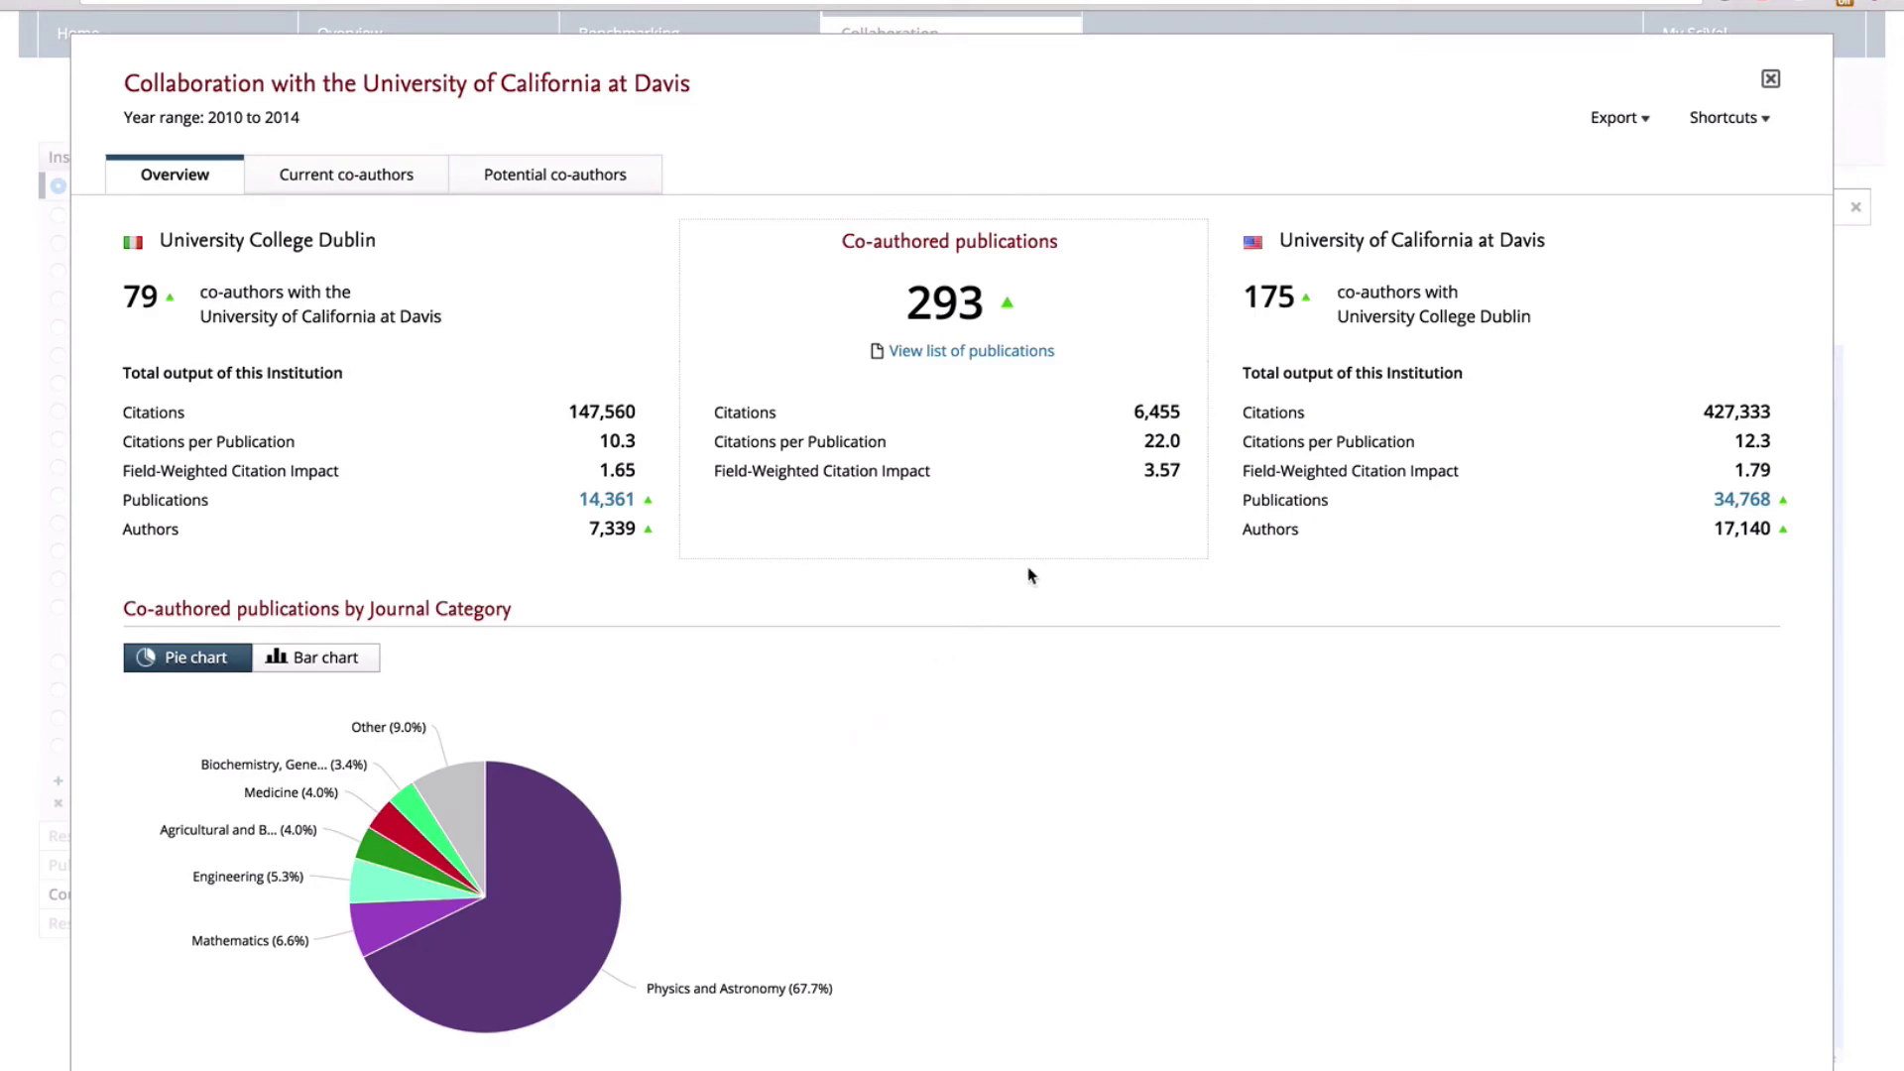
Step: List the current co-authors at University College Dublin and UC Davis
{"action": "left_click", "coordinate": [367, 179]}
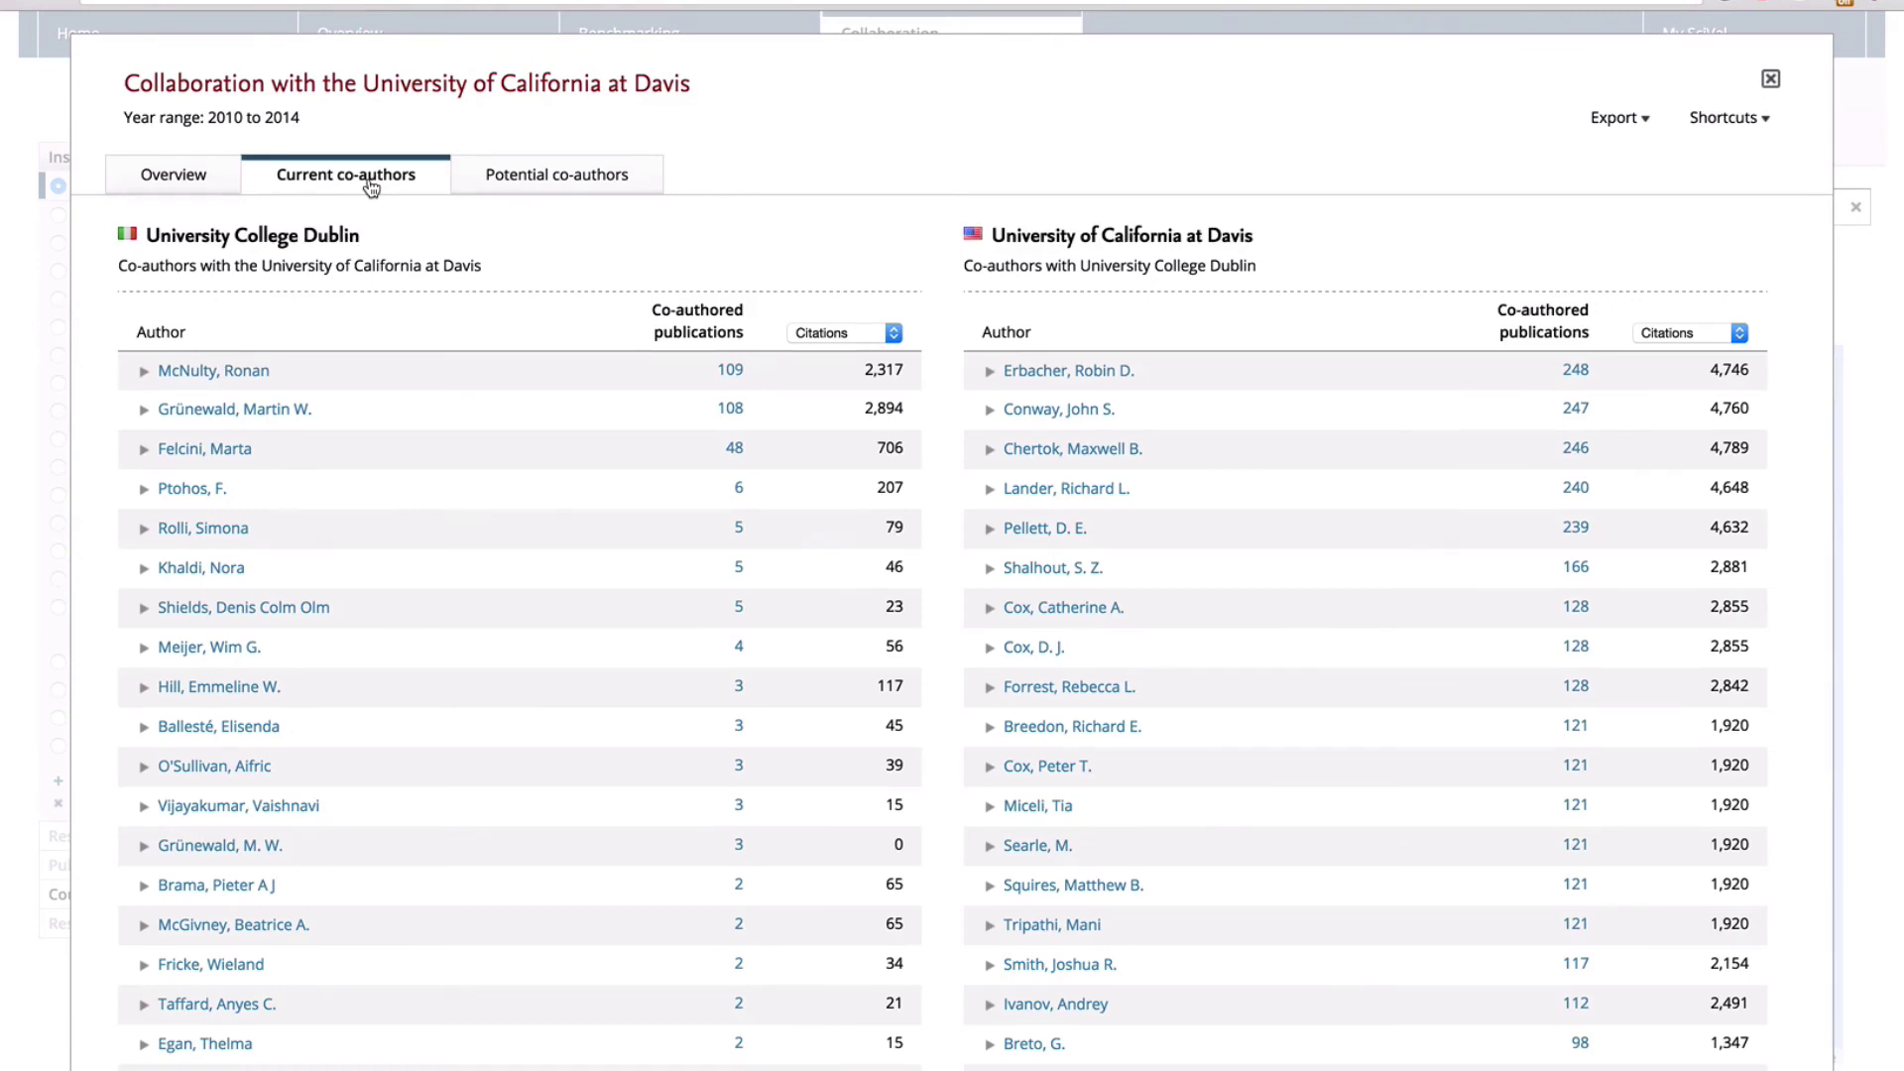
{"action": "scroll", "coordinate": [448, 291], "scroll_direction": "down", "scroll_amount": 5}
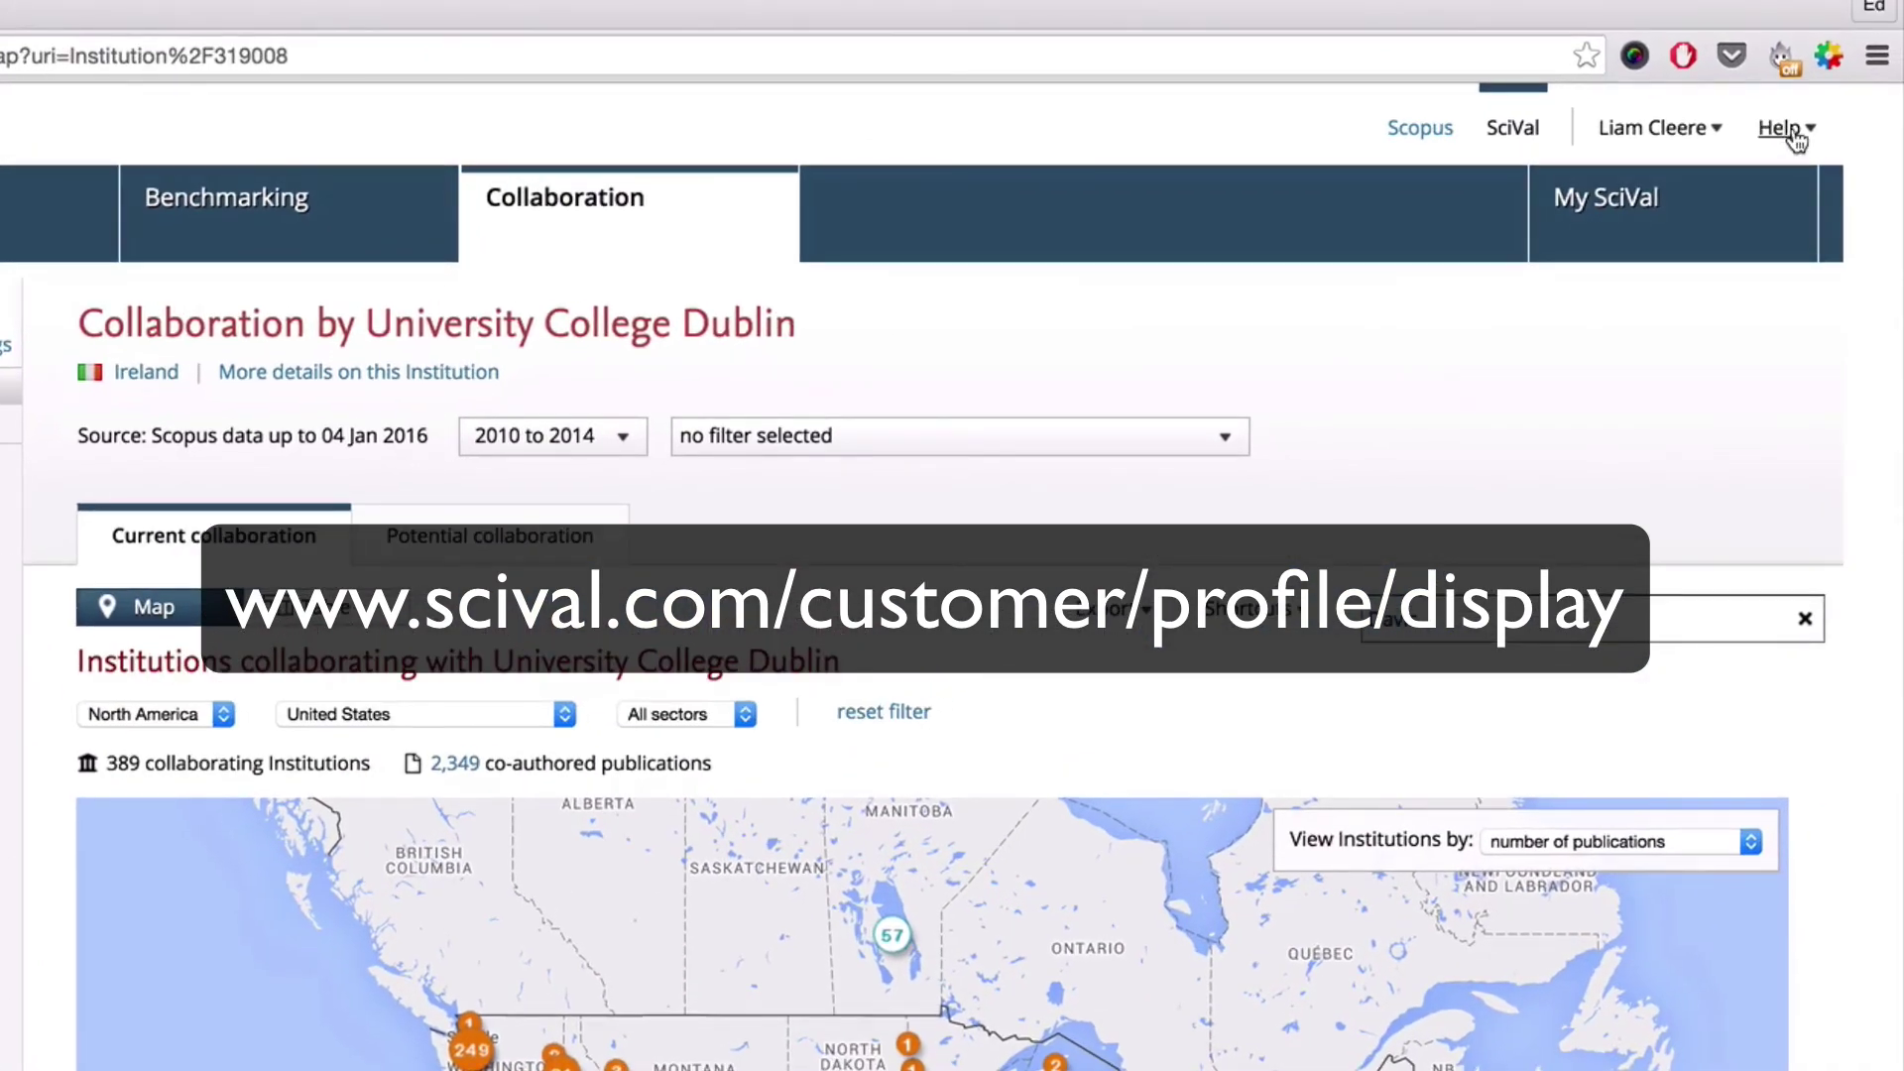
Step: Show the Help menu with the Online Manual and SciVal Metrics Guidebook
{"action": "left_click", "coordinate": [1805, 136]}
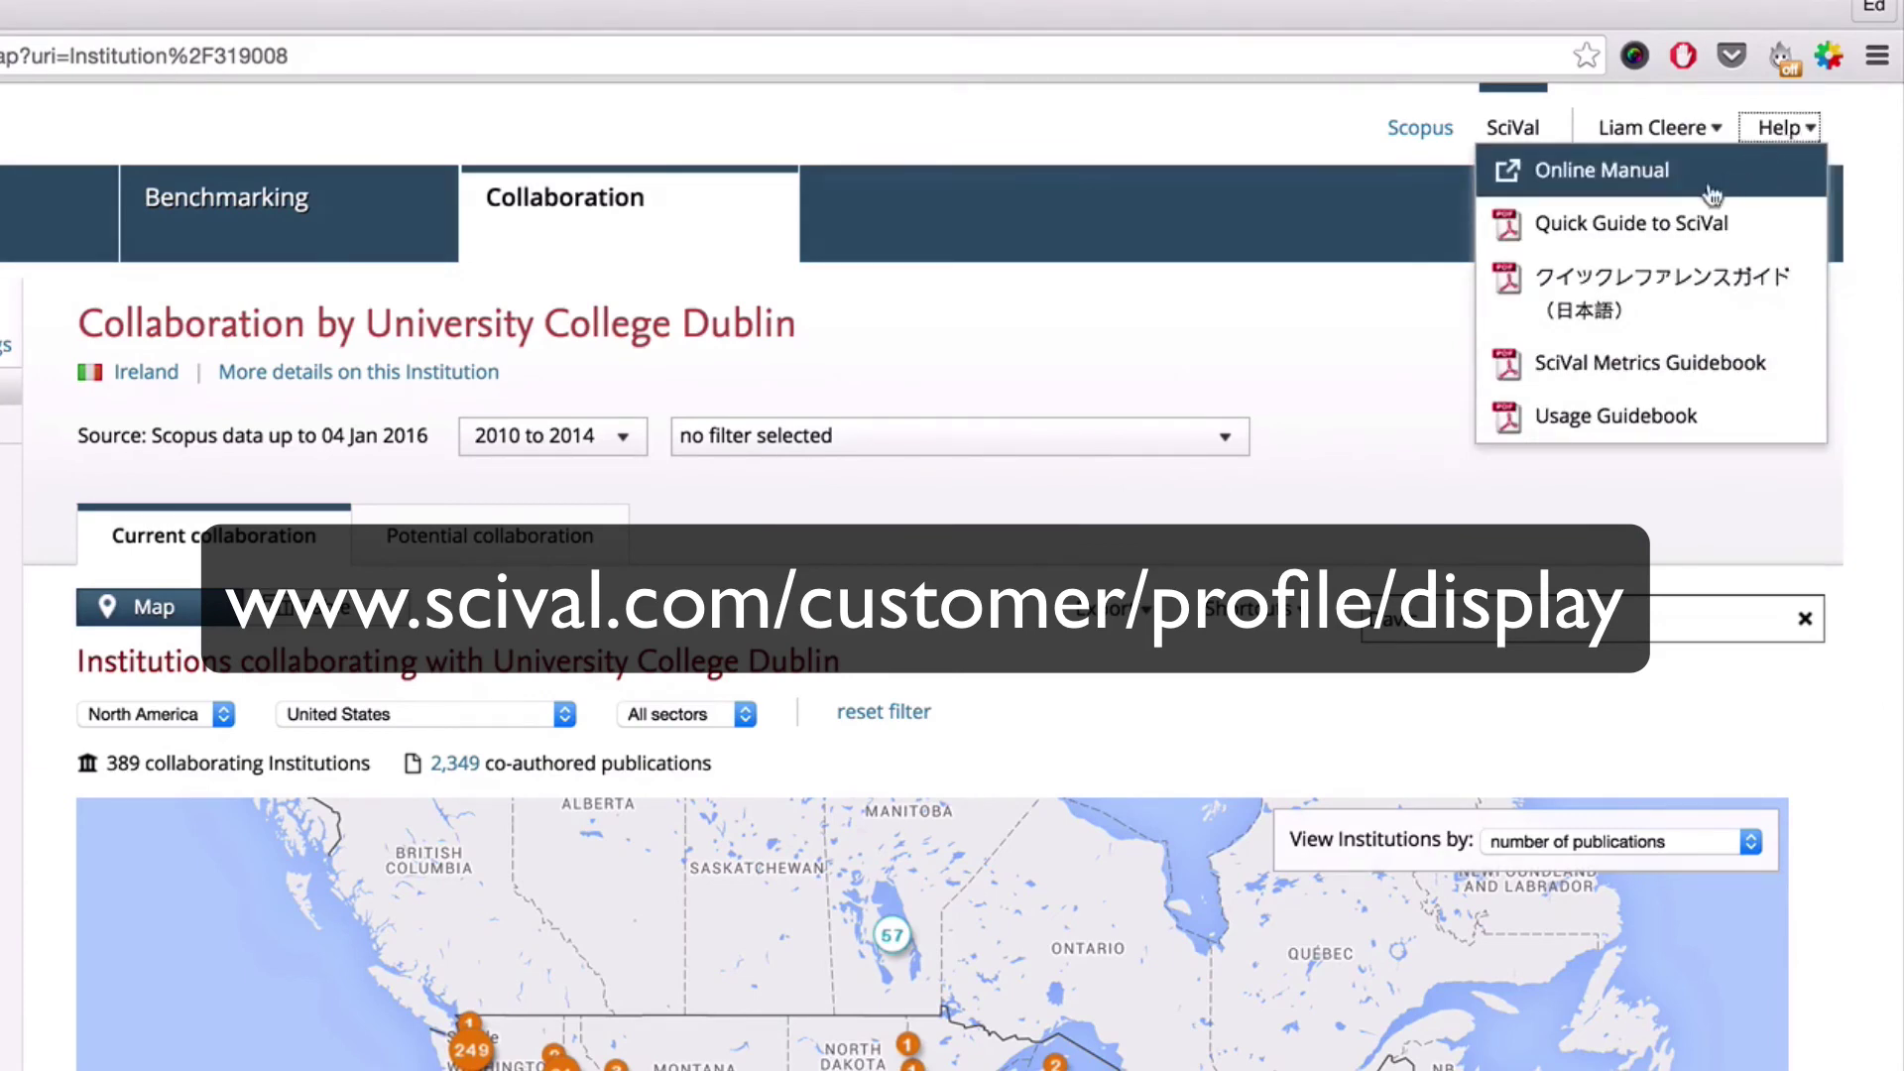